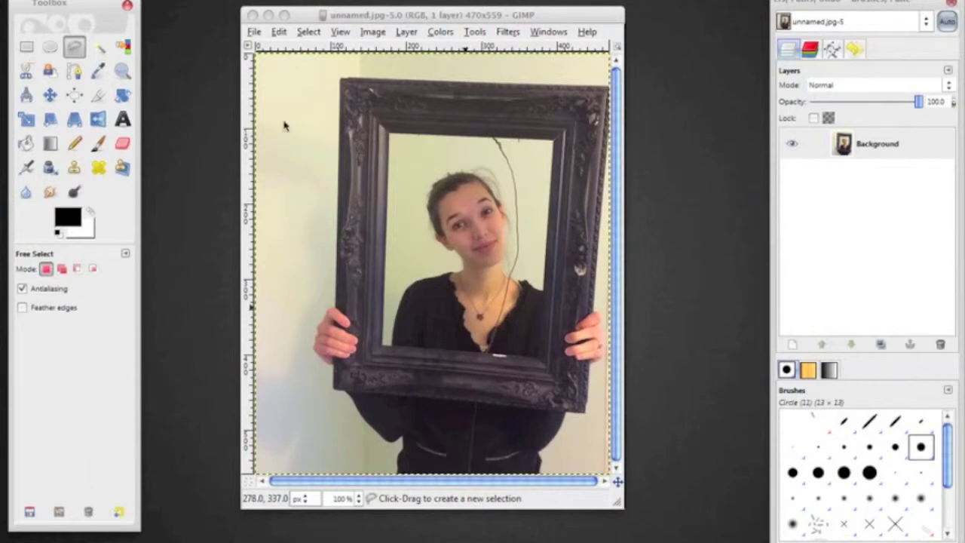
{"action": "left_click", "coordinate": [255, 33]}
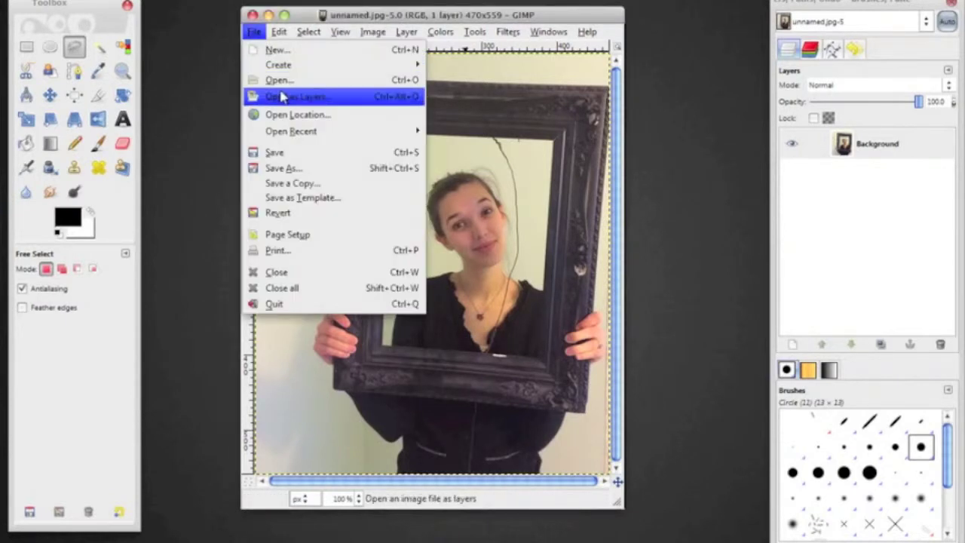
{"action": "left_click", "coordinate": [330, 23]}
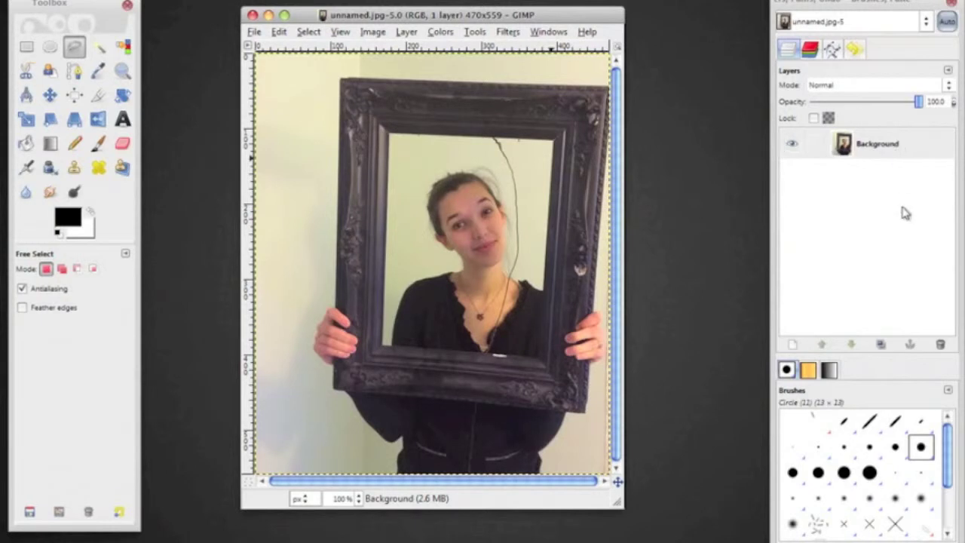
- Add an alpha channel to the Background layer
{"action": "left_click", "coordinate": [869, 155]}
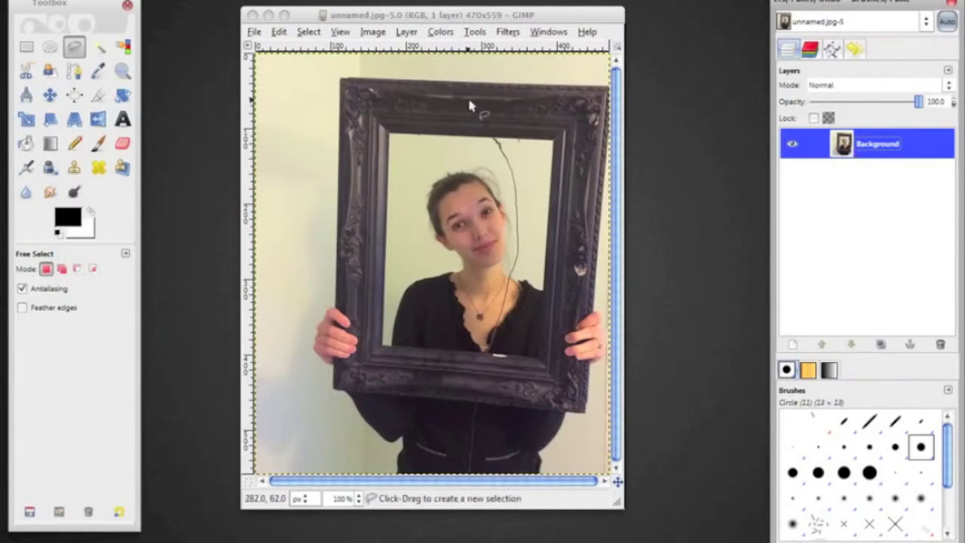
{"action": "left_click", "coordinate": [407, 33]}
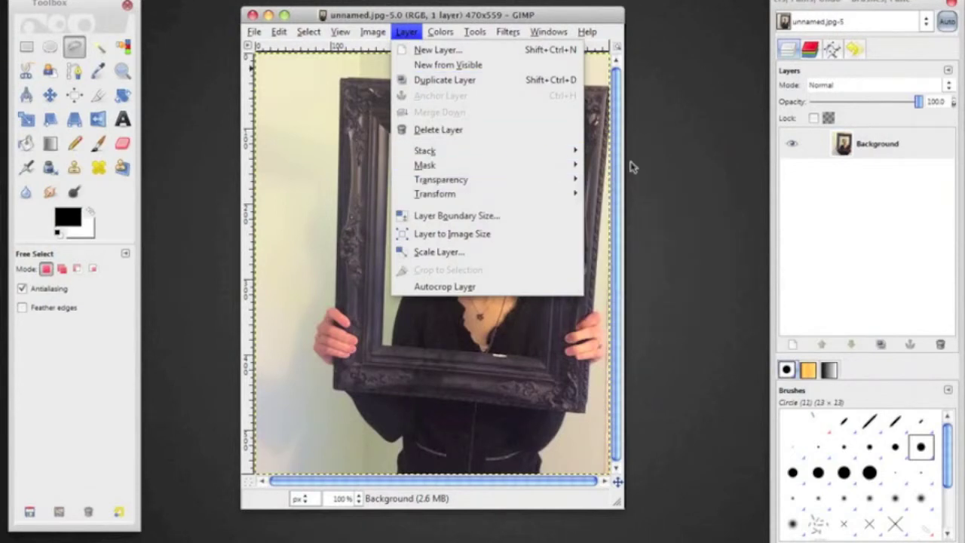
{"action": "mouse_move", "coordinate": [577, 181]}
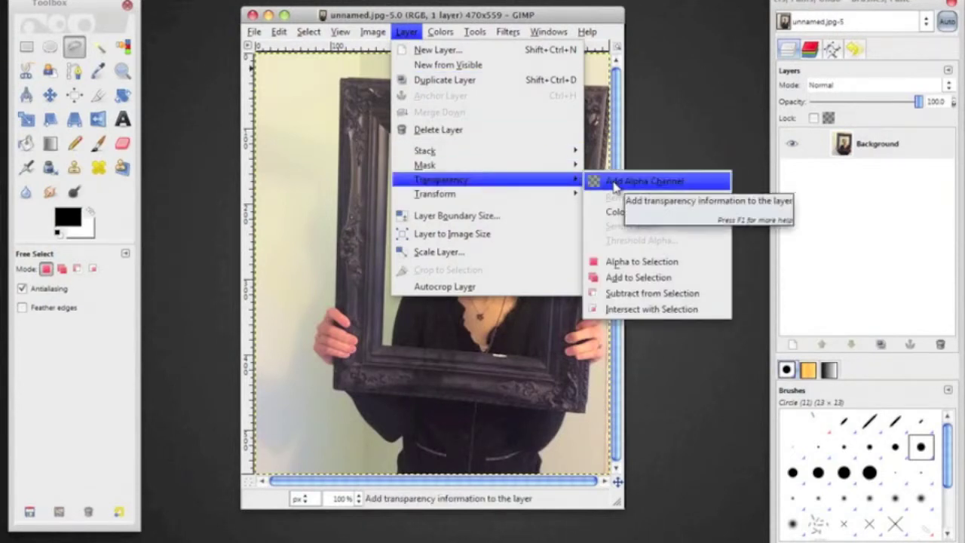
{"action": "left_click", "coordinate": [615, 186]}
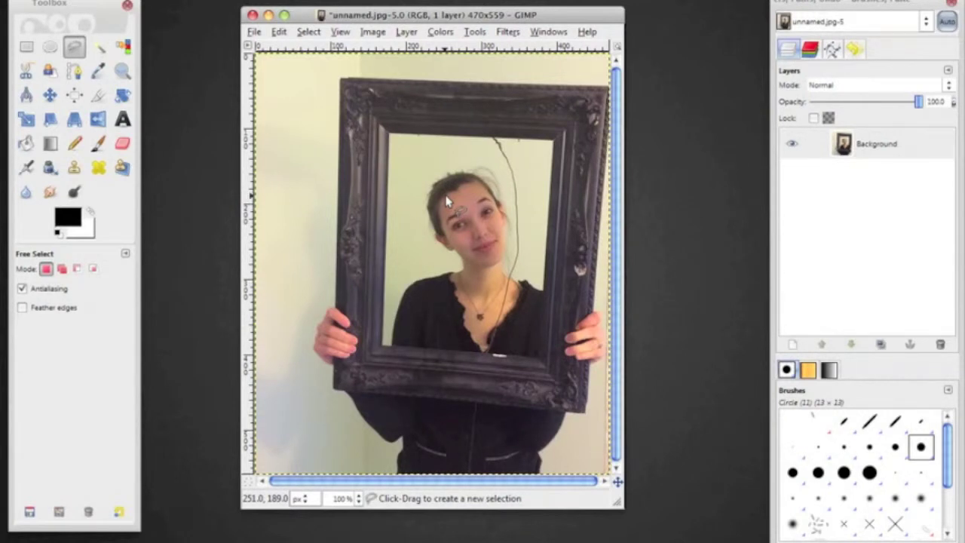
{"action": "left_click", "coordinate": [407, 31]}
{"action": "mouse_move", "coordinate": [451, 184]}
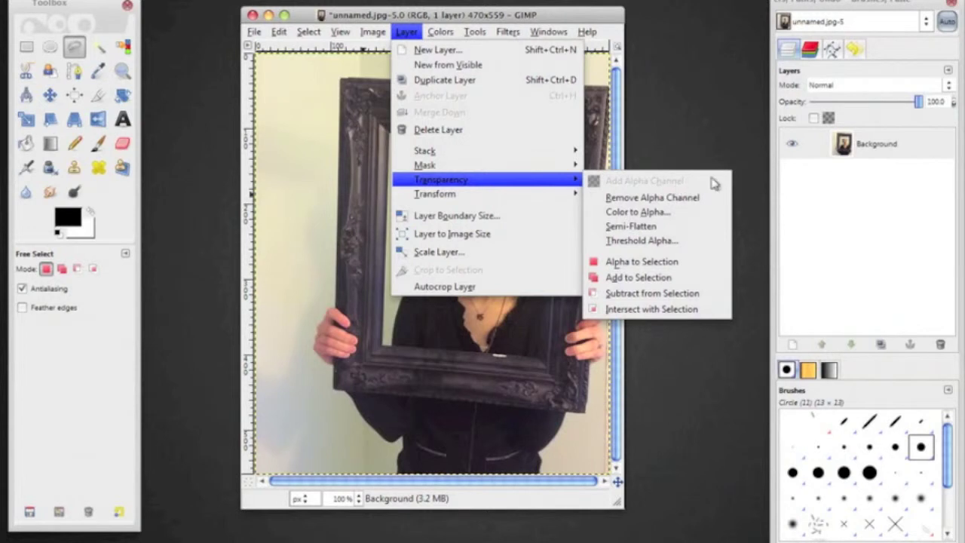
- Duplicate the Background layer
{"action": "left_click", "coordinate": [909, 155]}
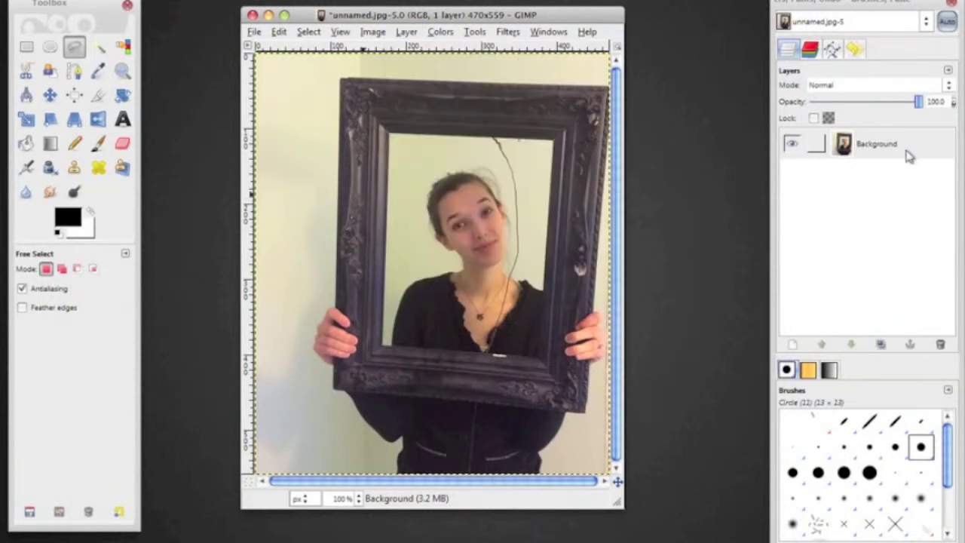
{"action": "left_click", "coordinate": [874, 150]}
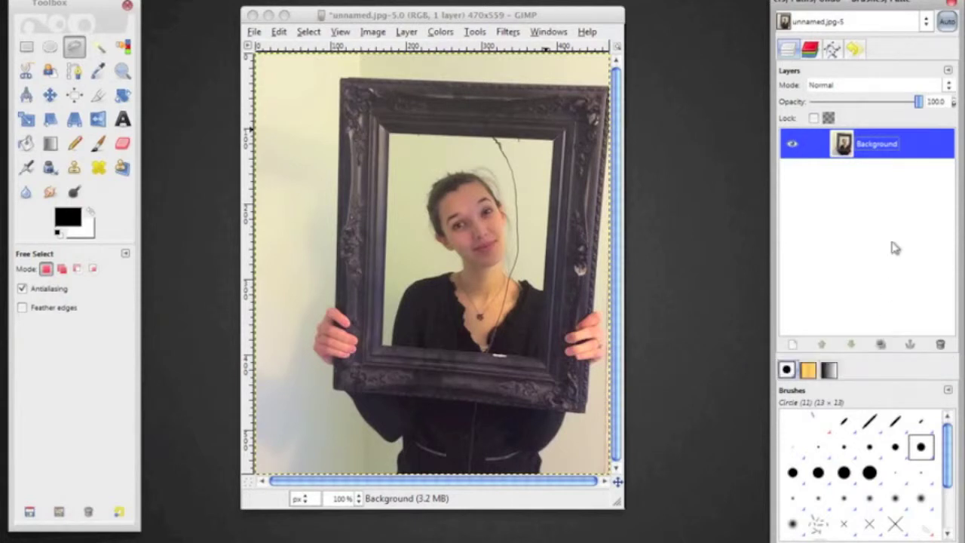
{"action": "left_click", "coordinate": [880, 347]}
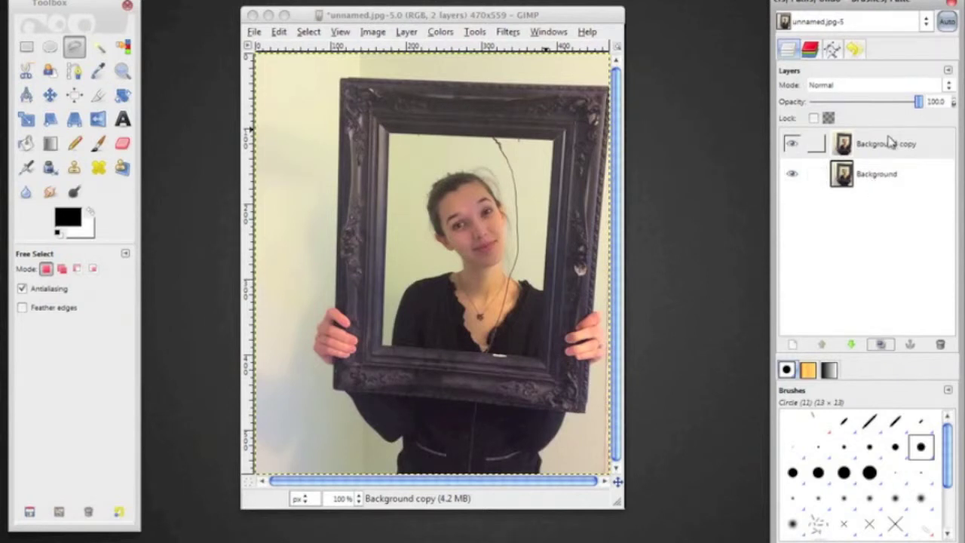
- Try to rename the duplicated layer as "Blank Frame"
{"action": "left_click", "coordinate": [892, 152]}
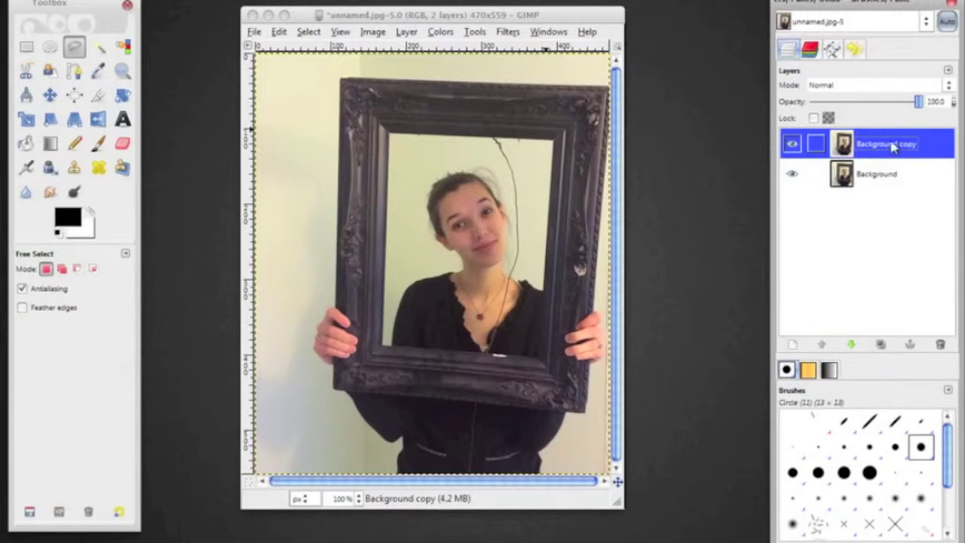
{"action": "double_click", "coordinate": [892, 145]}
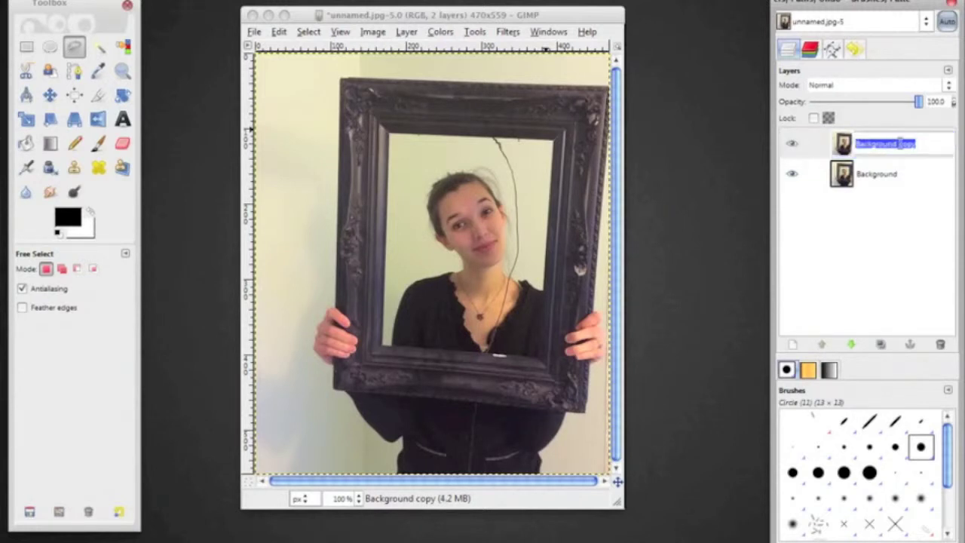
{"action": "key", "text": "BackSpace"}
{"action": "type", "text": "B"}
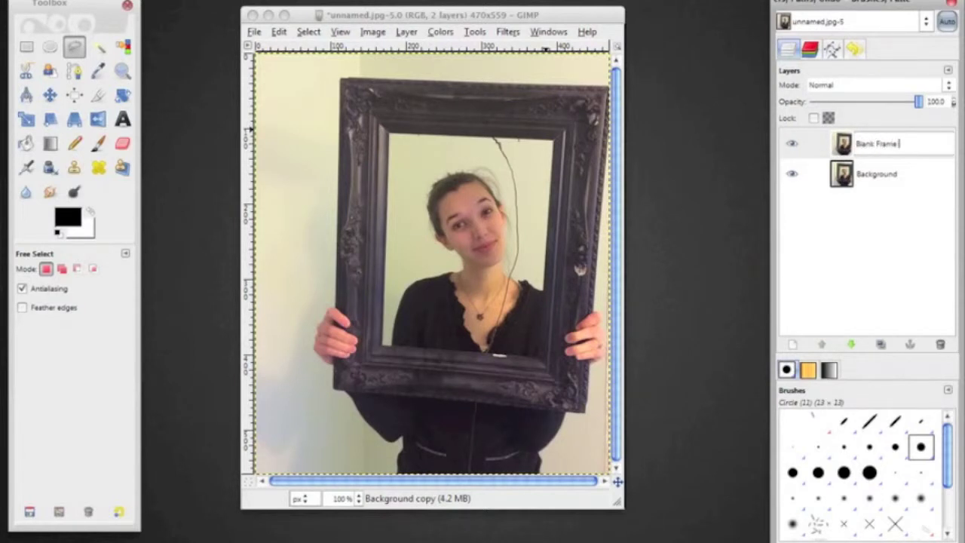
{"action": "type", "text": "lank Frame"}
{"action": "left_click", "coordinate": [943, 167]}
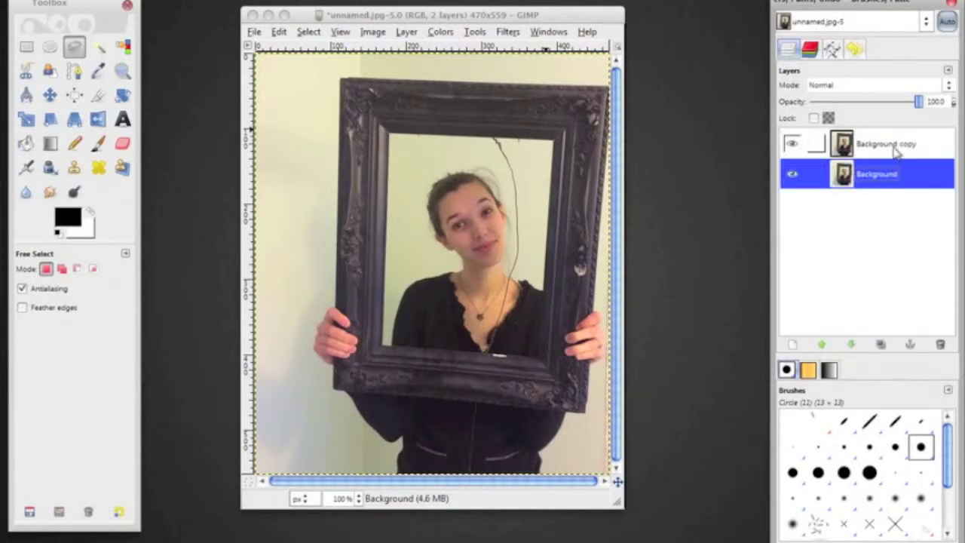
- Rename the Background copy layer as "Blank Frame layer"
{"action": "double_click", "coordinate": [896, 147]}
{"action": "triple_click", "coordinate": [896, 146]}
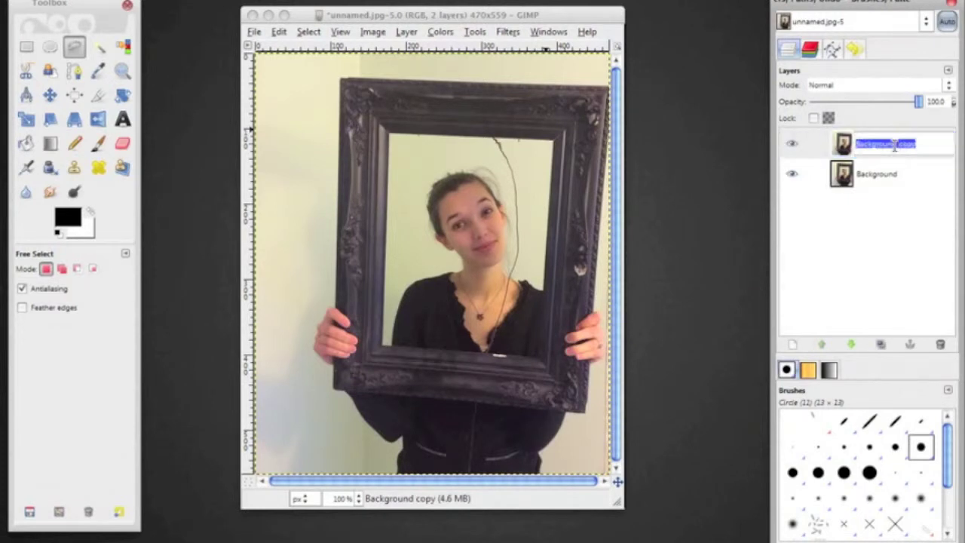
{"action": "type", "text": "Blank Frame layer"}
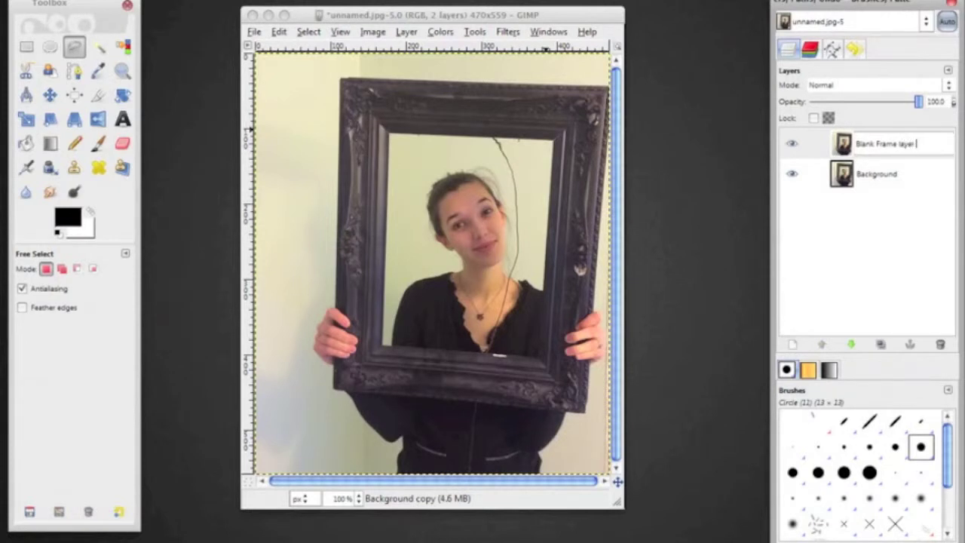
{"action": "key", "text": "Return"}
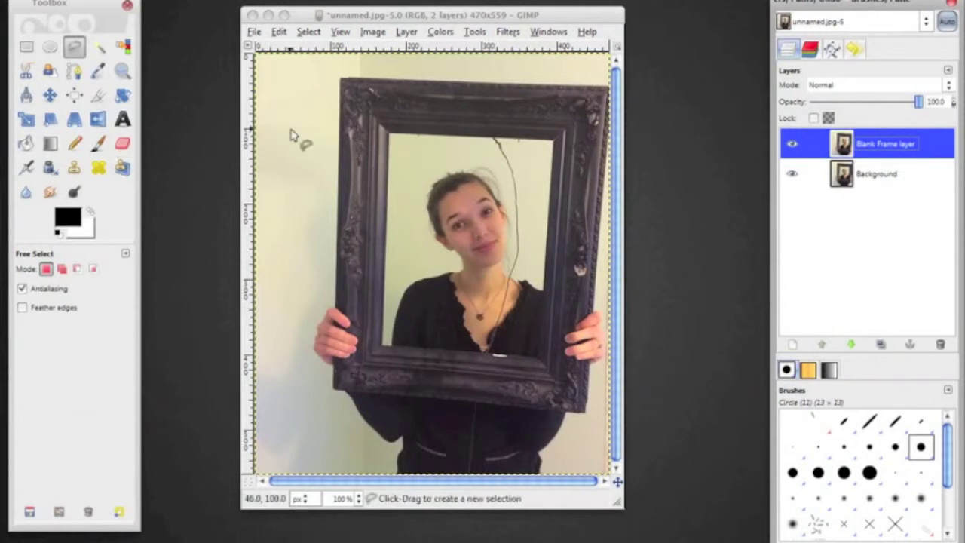
- Outline the inner opening of the picture frame corner by corner with a closed Free Select polygon
{"action": "left_click", "coordinate": [391, 138]}
{"action": "left_click", "coordinate": [390, 135]}
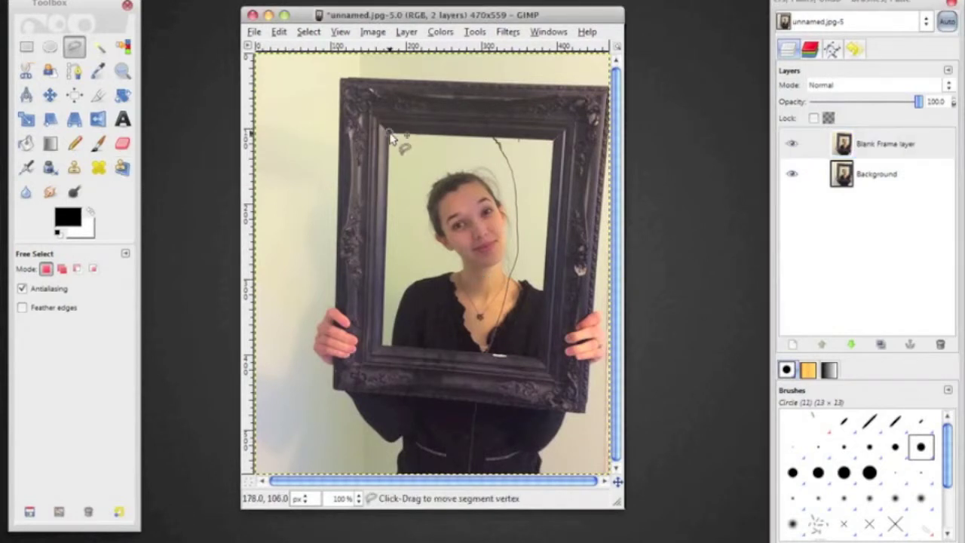
{"action": "left_click", "coordinate": [553, 140]}
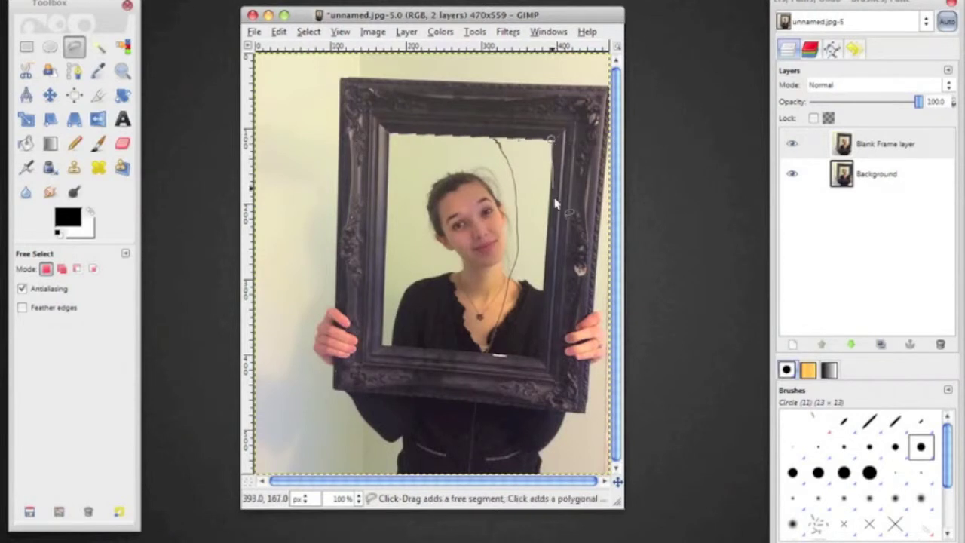
{"action": "left_click", "coordinate": [538, 353]}
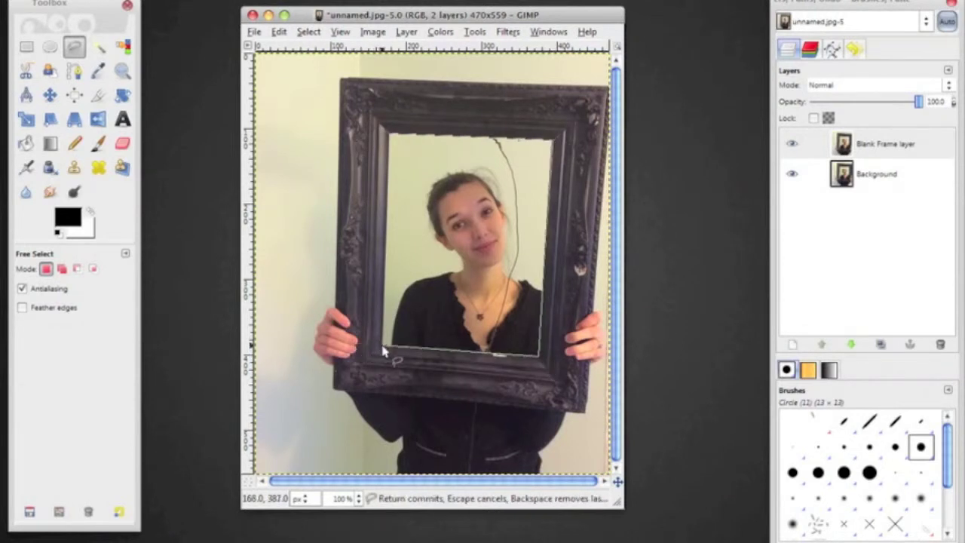
{"action": "left_click", "coordinate": [383, 351]}
{"action": "left_click", "coordinate": [389, 135]}
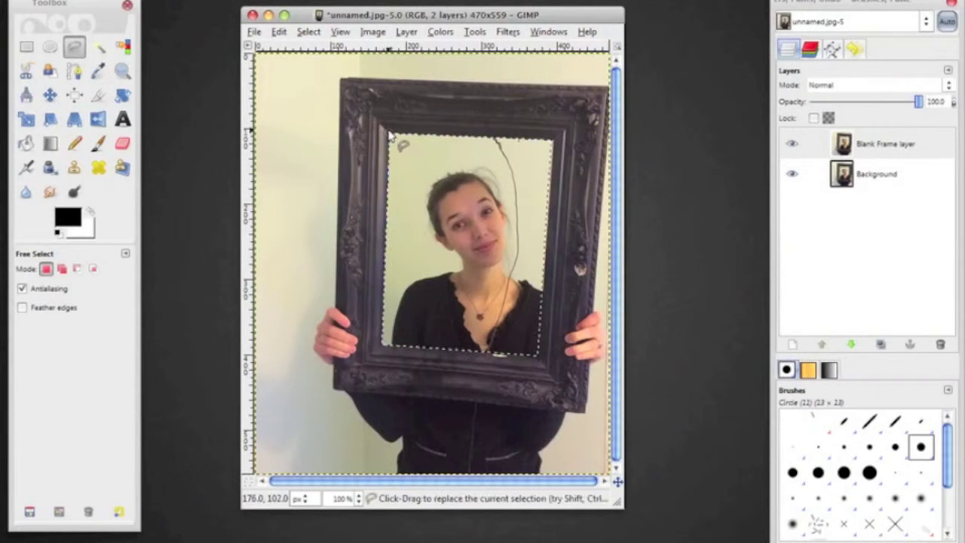
- Clear the selected frame opening on the Blank Frame layer to transparency
{"action": "left_click", "coordinate": [308, 32]}
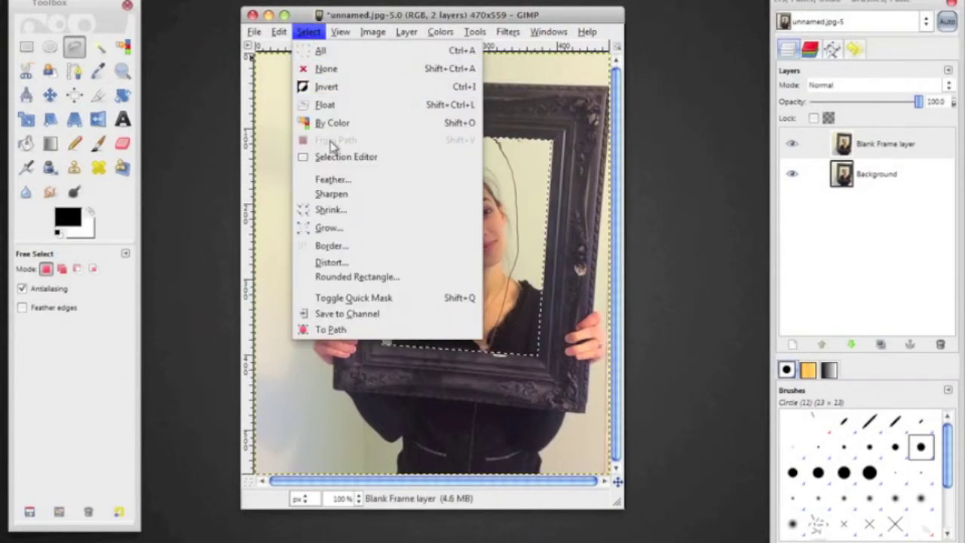
{"action": "mouse_move", "coordinate": [280, 31]}
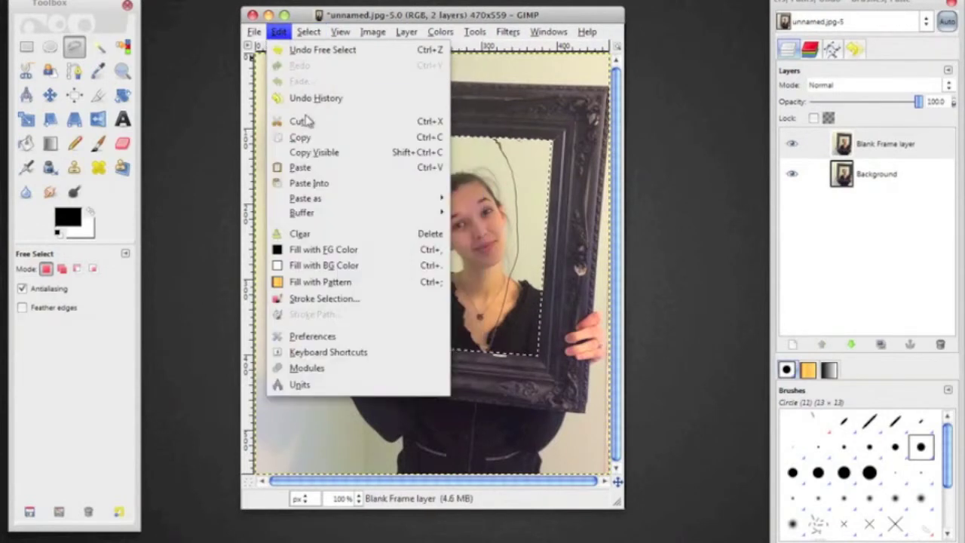
{"action": "left_click", "coordinate": [308, 234]}
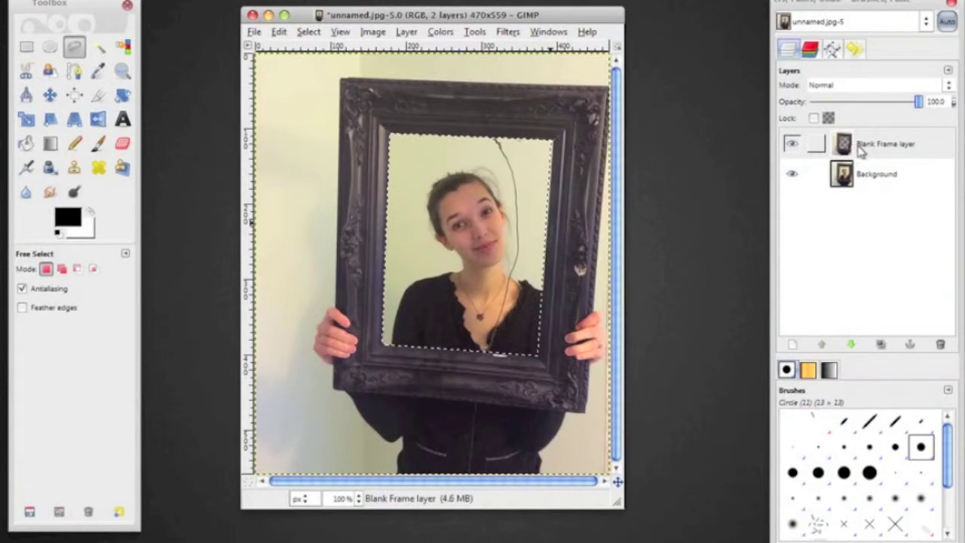
- Toggle the Background layer's visibility to check the cut-out opening, leaving the layer hidden
{"action": "left_click", "coordinate": [794, 177]}
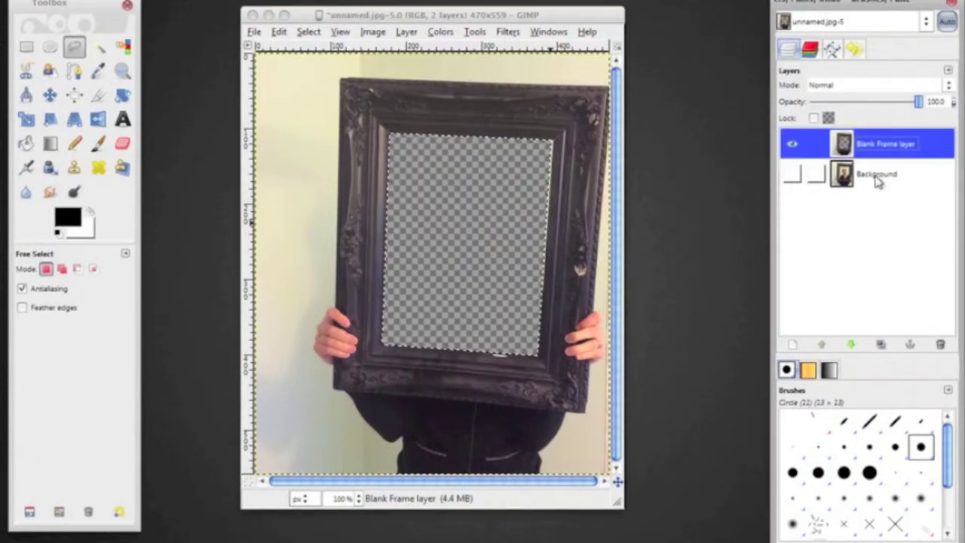
{"action": "left_click", "coordinate": [792, 176]}
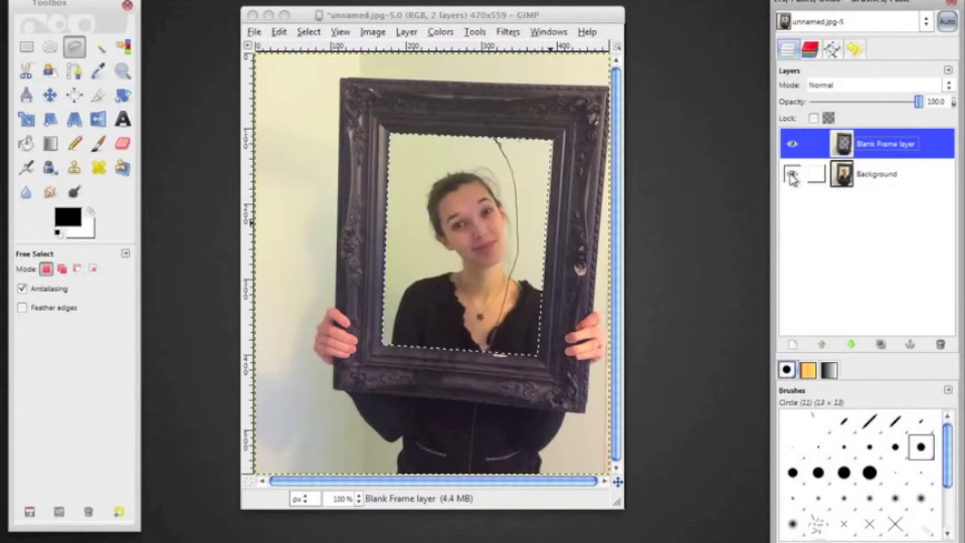
{"action": "left_click", "coordinate": [793, 176]}
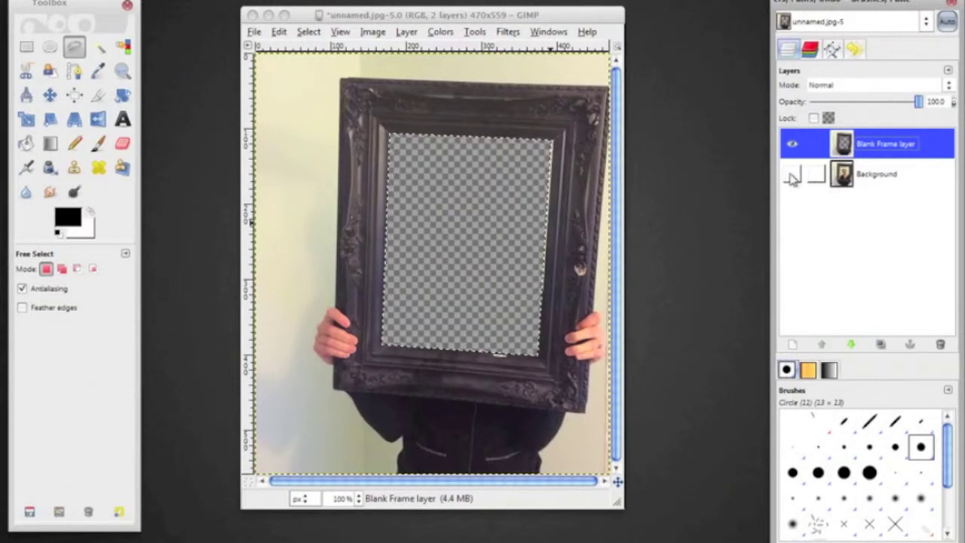
{"action": "left_click", "coordinate": [792, 176]}
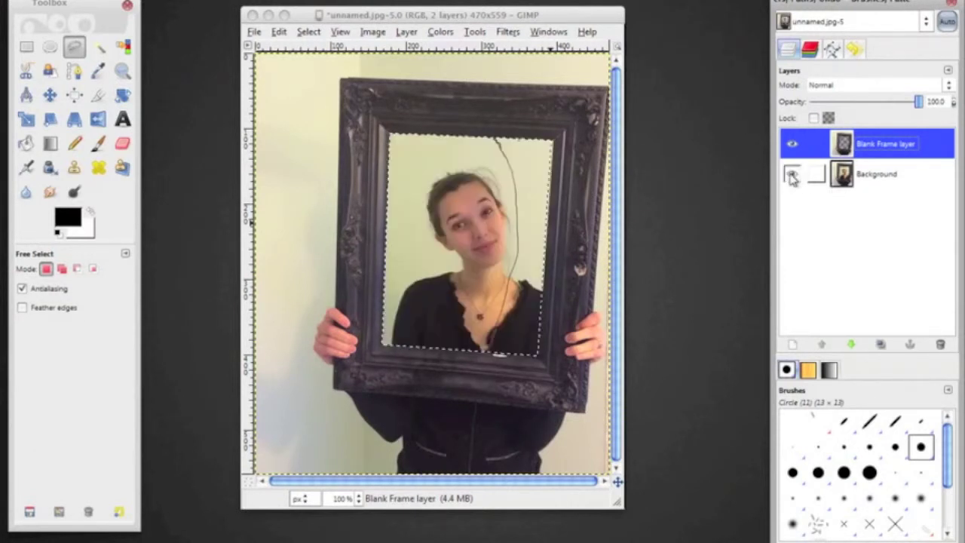
{"action": "left_click", "coordinate": [792, 176]}
{"action": "left_click", "coordinate": [792, 176]}
{"action": "left_click", "coordinate": [792, 176]}
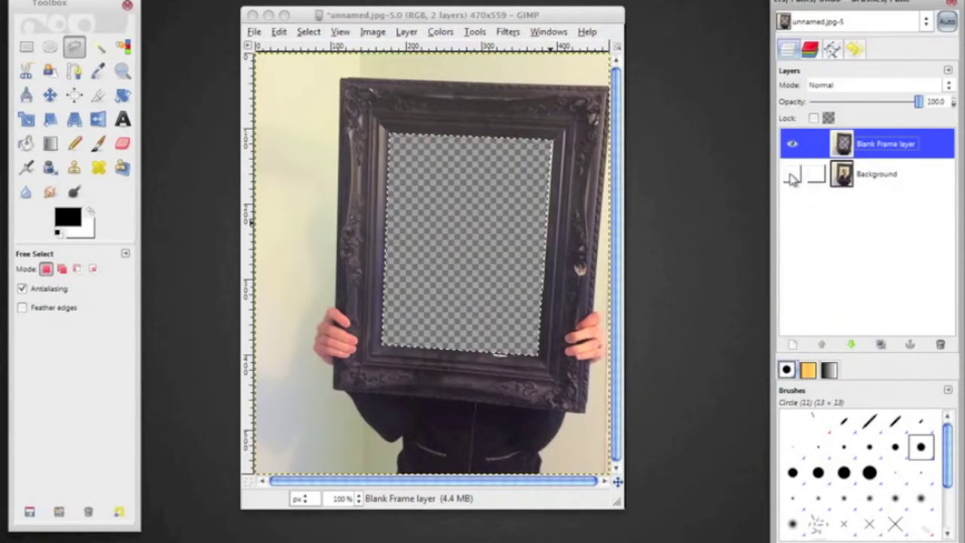
{"action": "left_click", "coordinate": [792, 176]}
{"action": "left_click", "coordinate": [792, 176]}
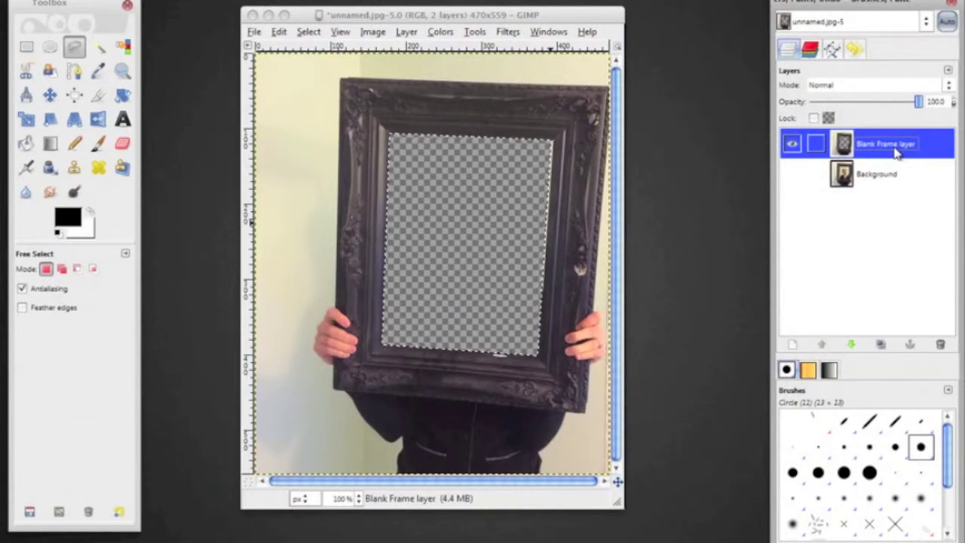
- Duplicate the Blank Frame layer and hide the copy, keeping the original Blank Frame layer visible
{"action": "left_click", "coordinate": [882, 345]}
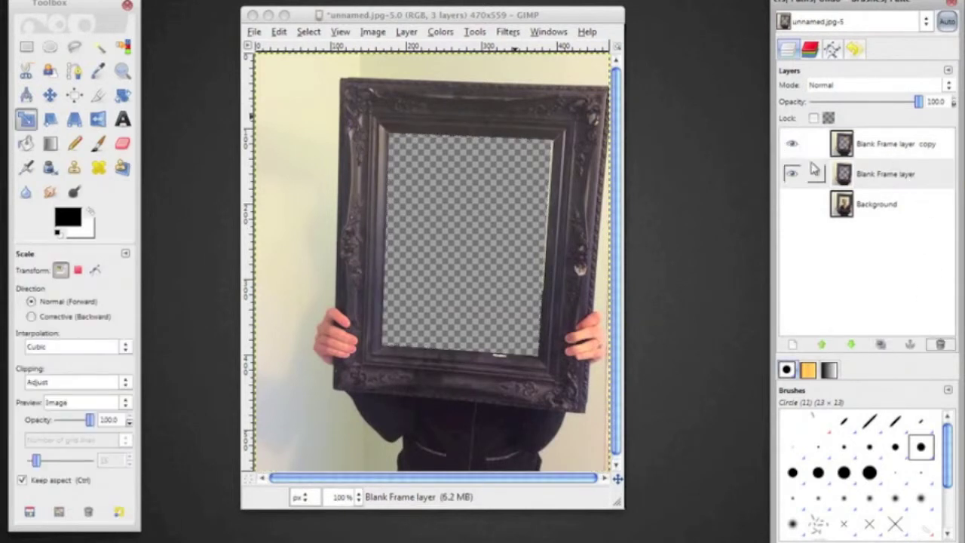
{"action": "left_click", "coordinate": [796, 173]}
{"action": "left_click", "coordinate": [791, 143]}
{"action": "left_click", "coordinate": [792, 173]}
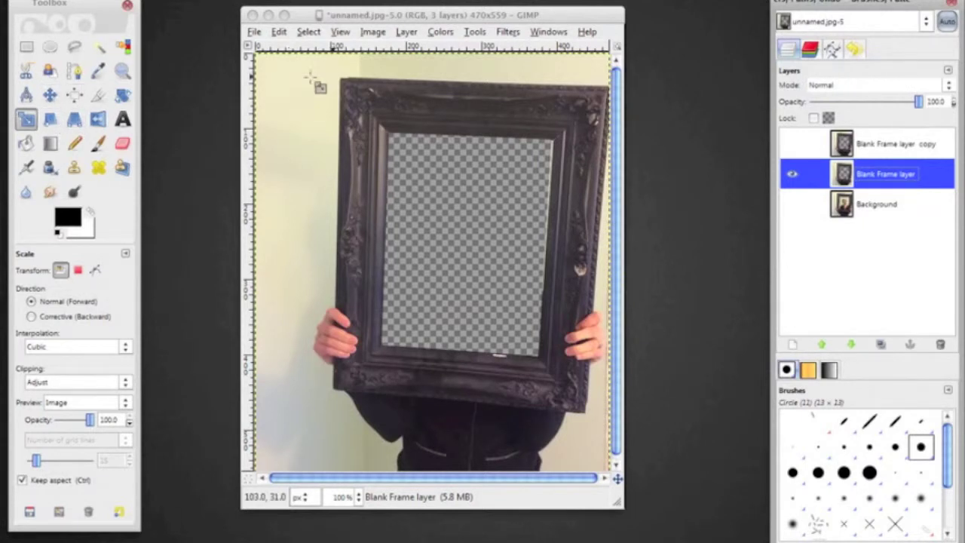
- Scale the Blank Frame layer down proportionally to 239 × 284 pixels from its upper-left corner toward the canvas's lower right
{"action": "right_click", "coordinate": [255, 56]}
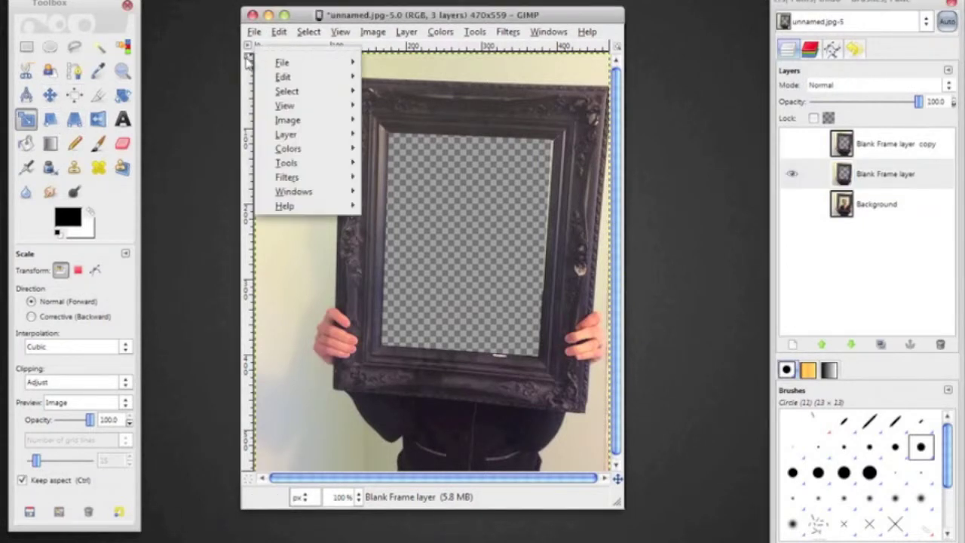
{"action": "left_click", "coordinate": [256, 59]}
{"action": "left_click_drag", "start_coordinate": [264, 63], "coordinate": [425, 245]}
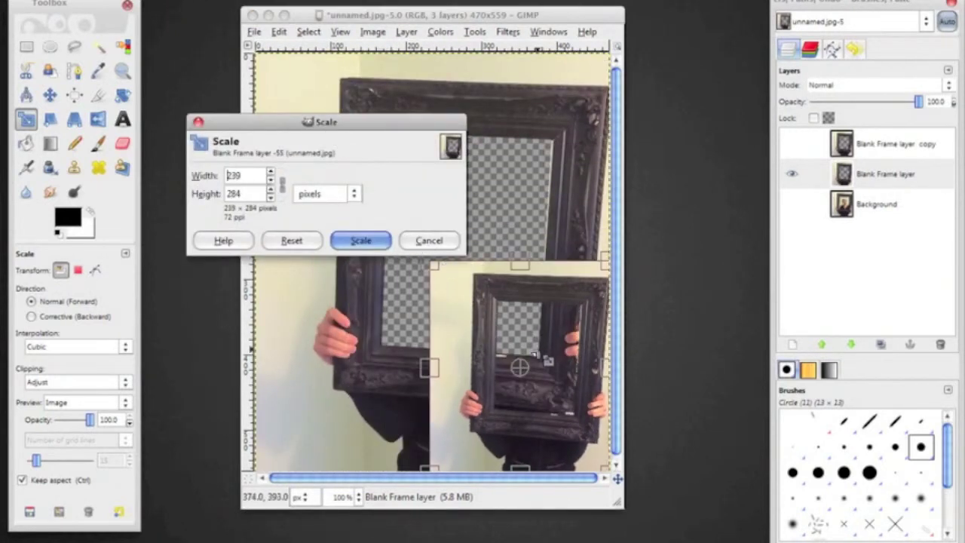
{"action": "left_click", "coordinate": [362, 240]}
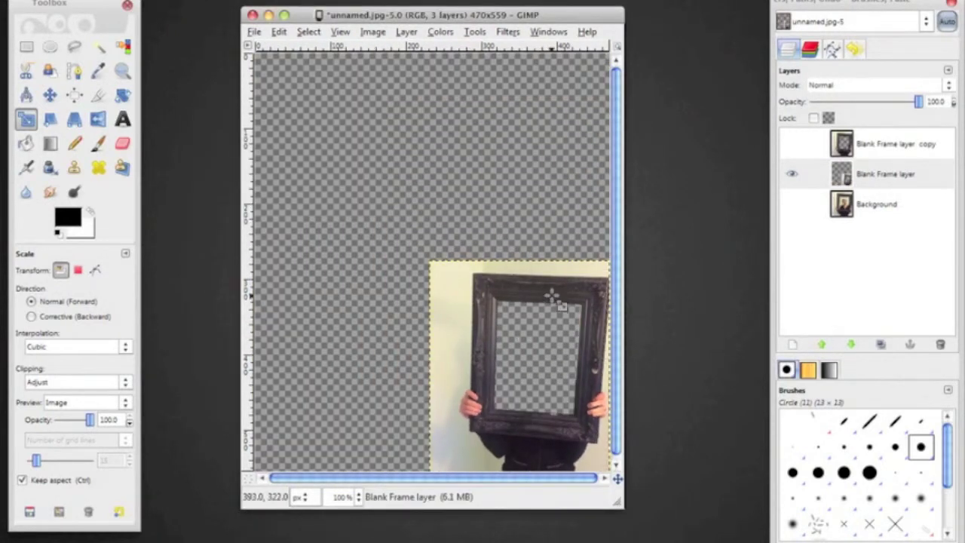
- Move the scaled Blank Frame layer into the large frame's opening and make the Blank Frame layer copy visible
{"action": "left_click", "coordinate": [50, 95]}
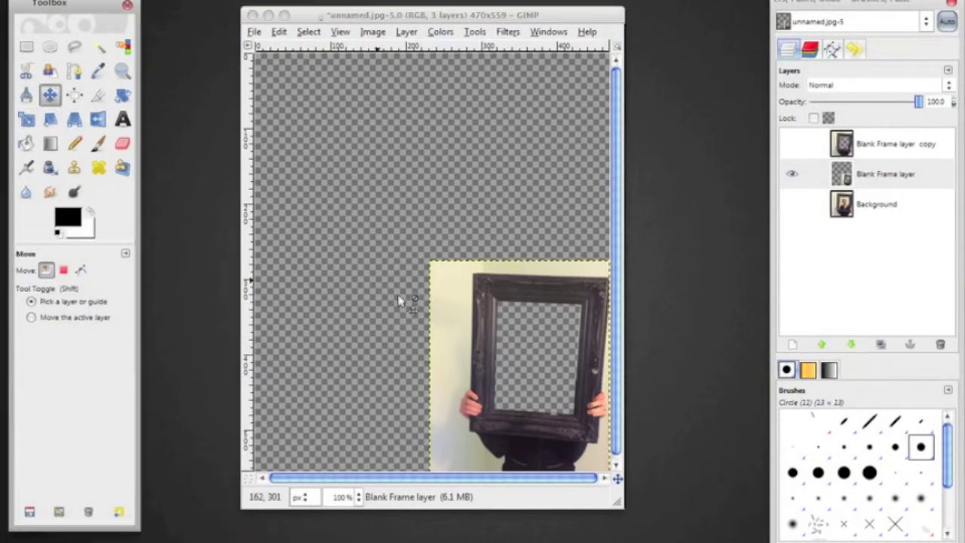
{"action": "left_click_drag", "start_coordinate": [487, 343], "coordinate": [424, 213]}
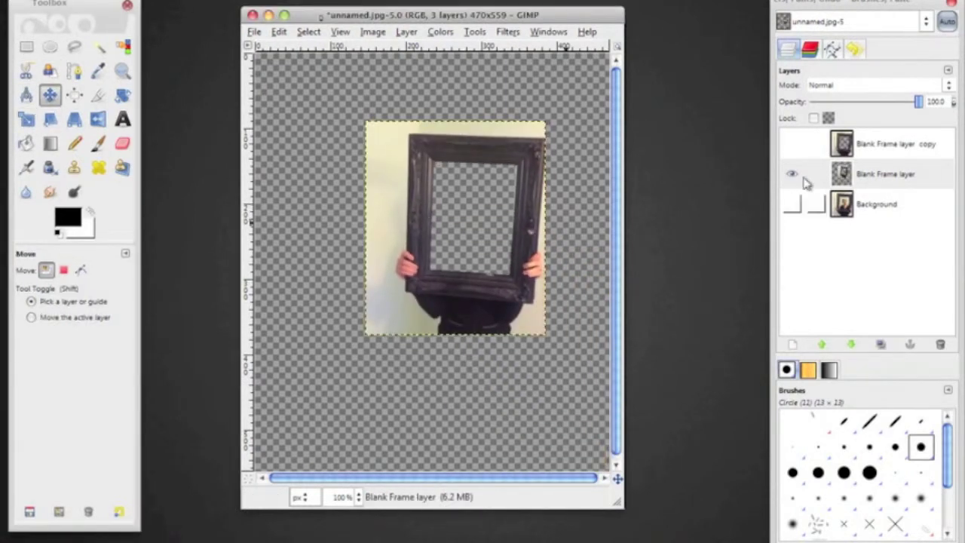
{"action": "left_click", "coordinate": [791, 144]}
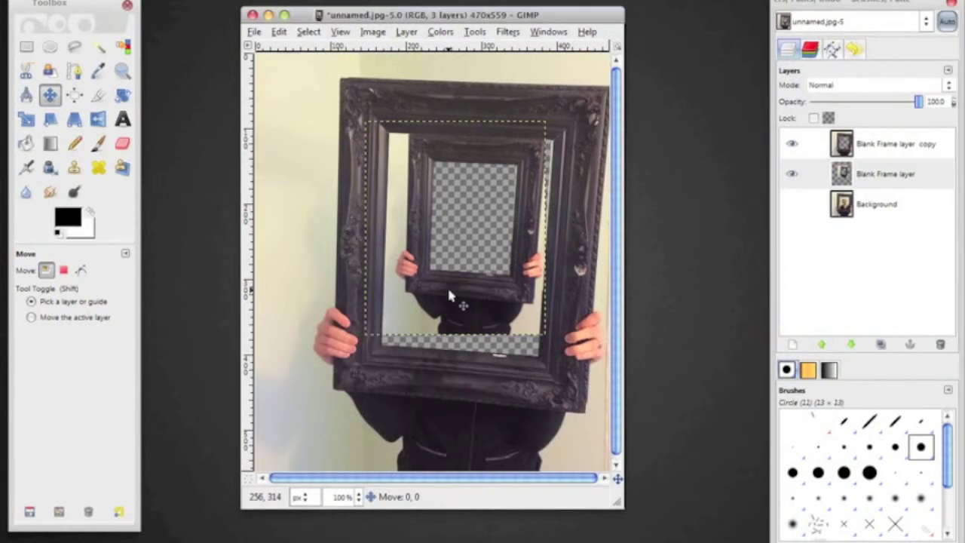
{"action": "left_click_drag", "start_coordinate": [449, 293], "coordinate": [451, 316]}
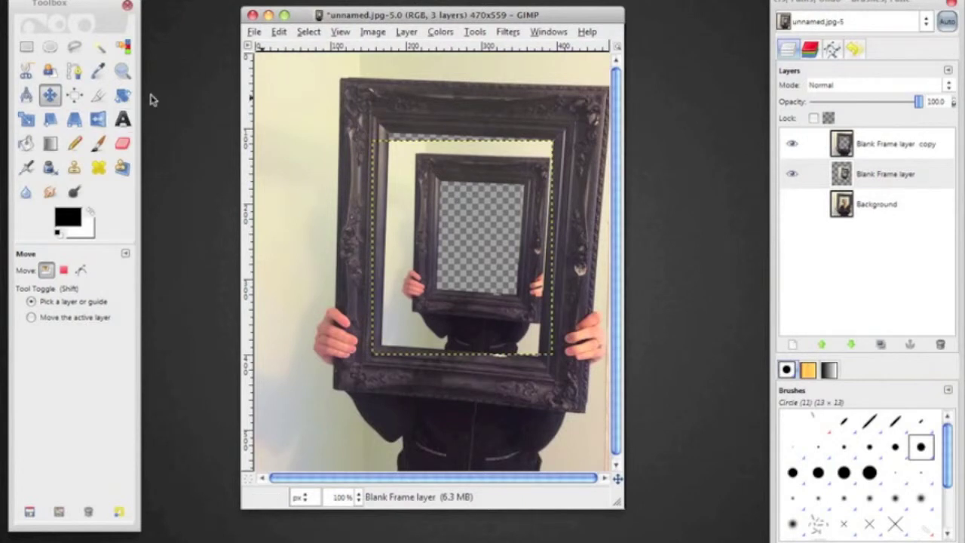
- Rotate the Blank Frame layer by about 3.48° clockwise to follow the tilt of the large frame
{"action": "left_click", "coordinate": [123, 95]}
{"action": "left_click_drag", "start_coordinate": [370, 141], "coordinate": [373, 125]}
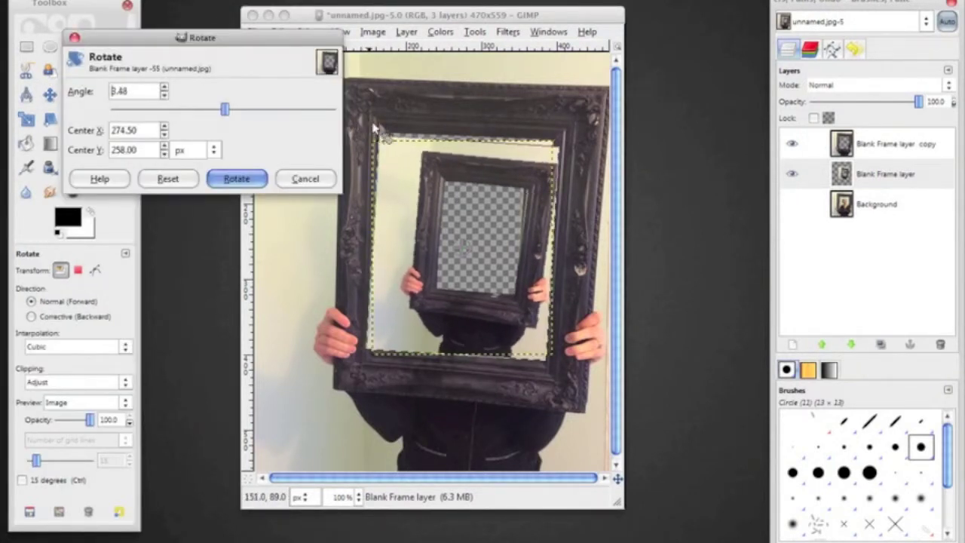
{"action": "left_click", "coordinate": [236, 179]}
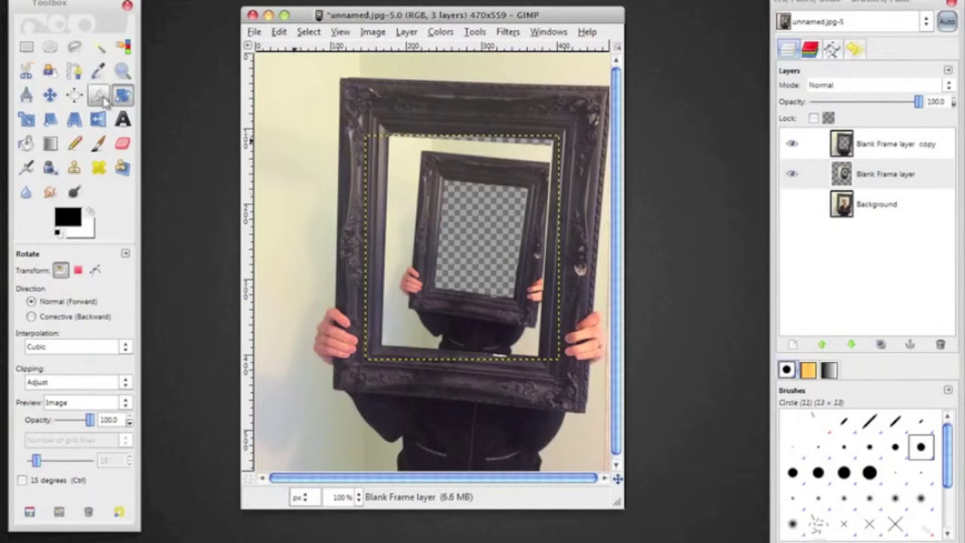
- Nudge the rotated Blank Frame layer slightly upward and scale it proportionally to 266 × 308 pixels to fill the opening
{"action": "left_click", "coordinate": [50, 94]}
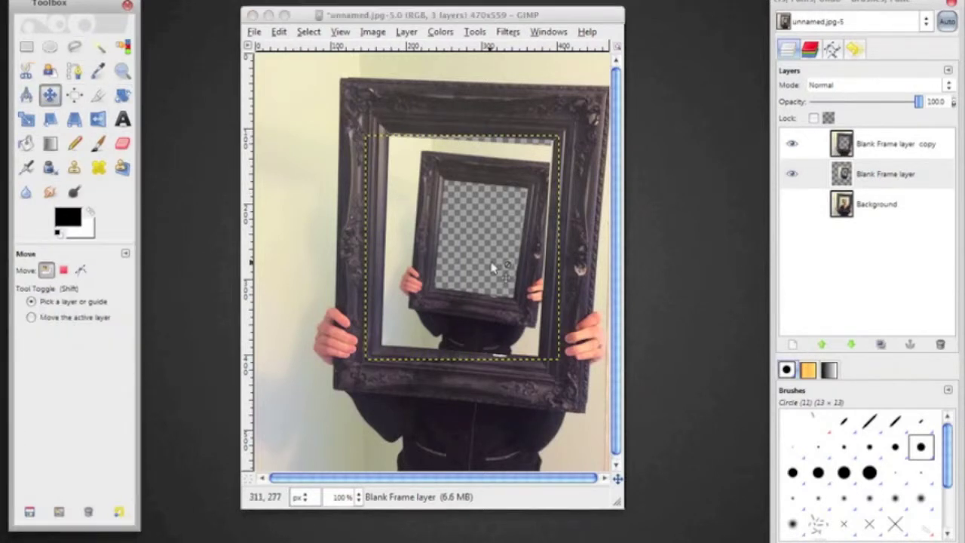
{"action": "left_click", "coordinate": [419, 305]}
{"action": "left_click_drag", "start_coordinate": [420, 304], "coordinate": [419, 301]}
{"action": "left_click", "coordinate": [30, 116]}
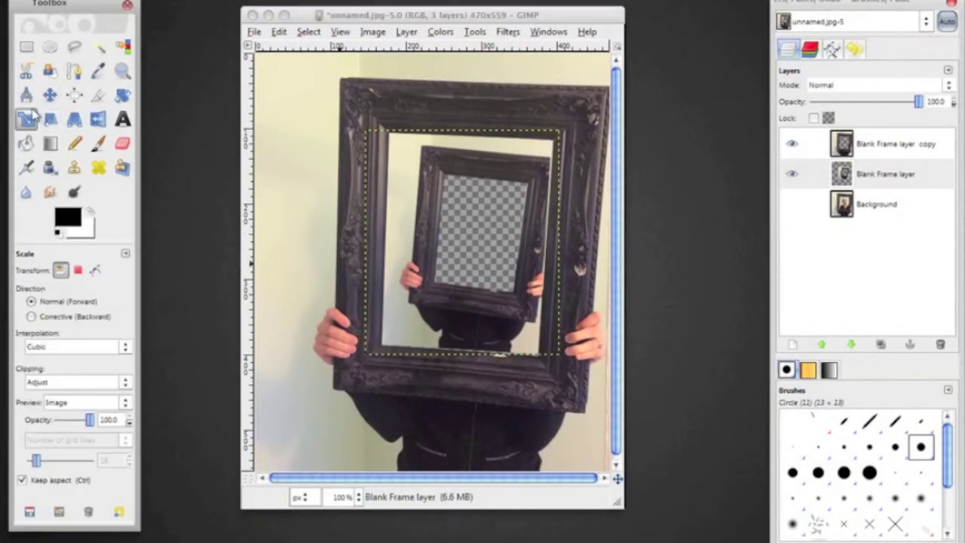
{"action": "left_click", "coordinate": [362, 361]}
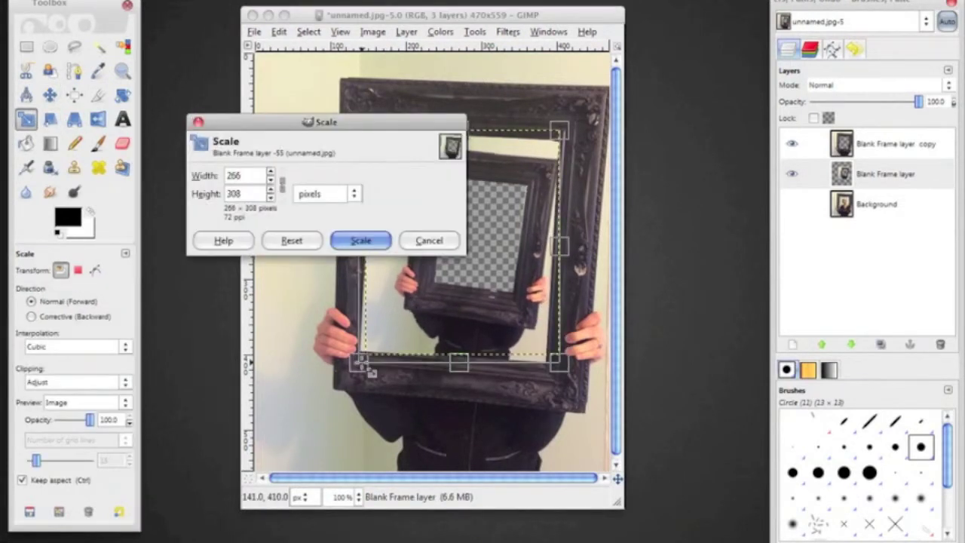
{"action": "left_click", "coordinate": [379, 243]}
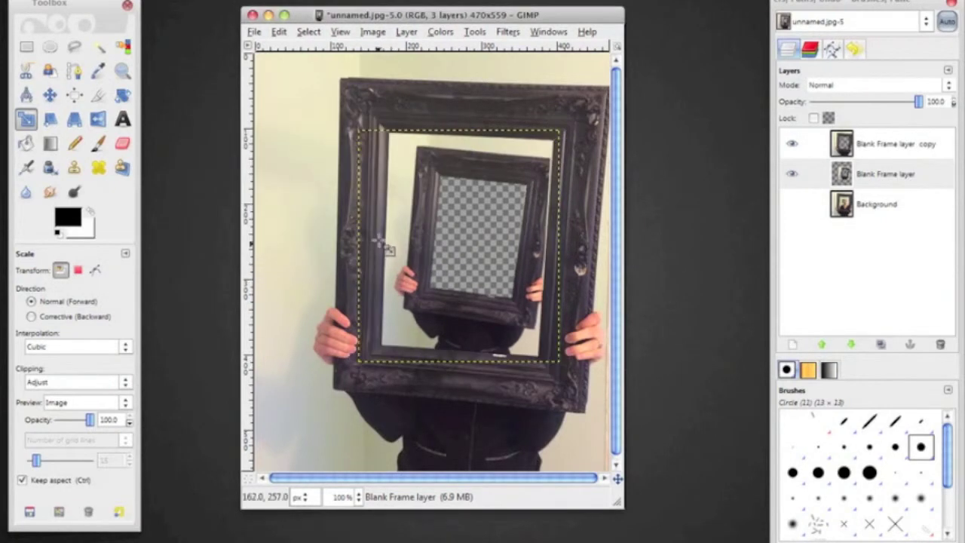
{"action": "left_click", "coordinate": [49, 97]}
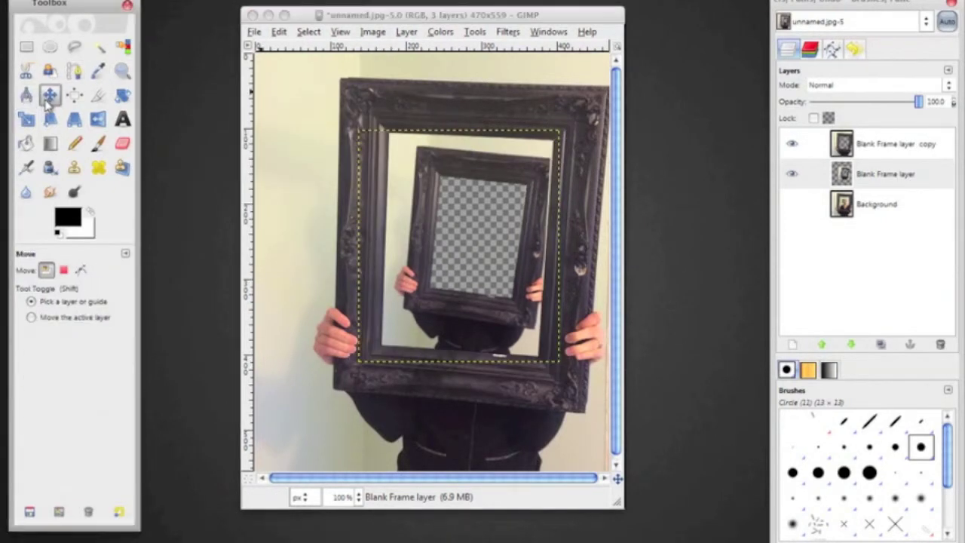
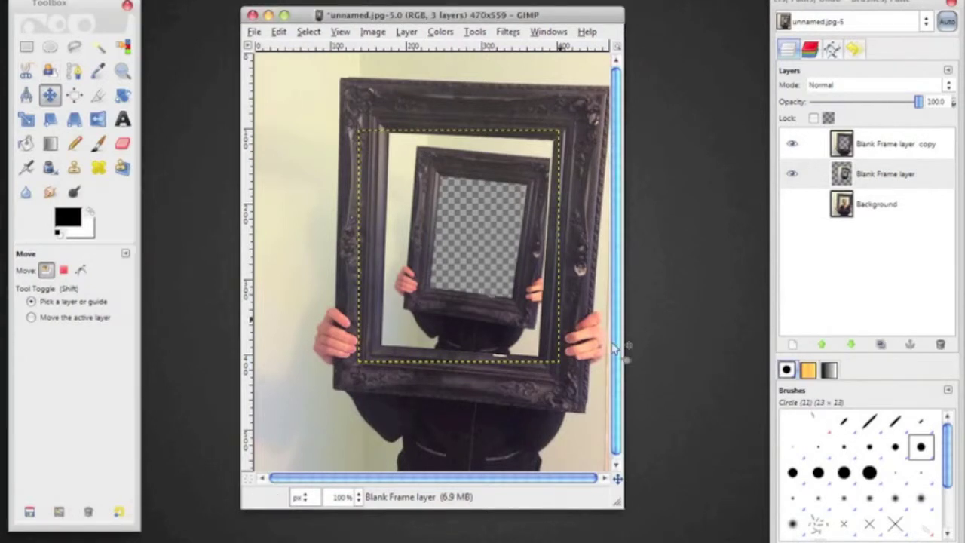
- Duplicate the 266 × 308 pixel Blank Frame layer
{"action": "left_click", "coordinate": [890, 190]}
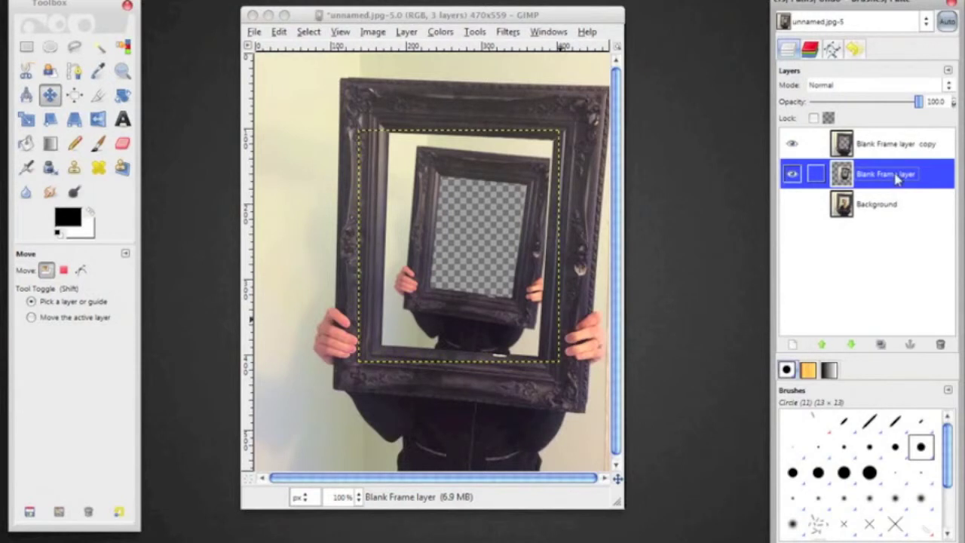
{"action": "left_click", "coordinate": [908, 143]}
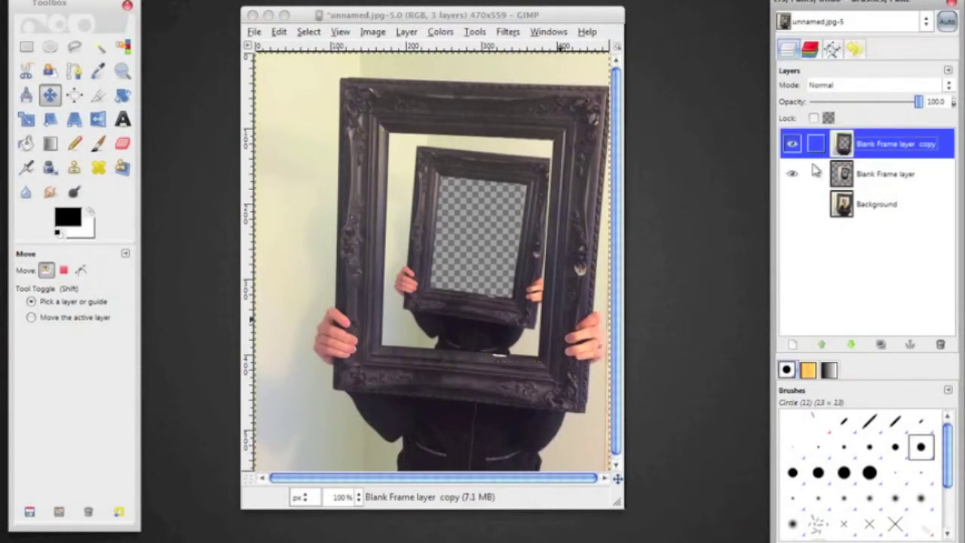
{"action": "left_click", "coordinate": [860, 178]}
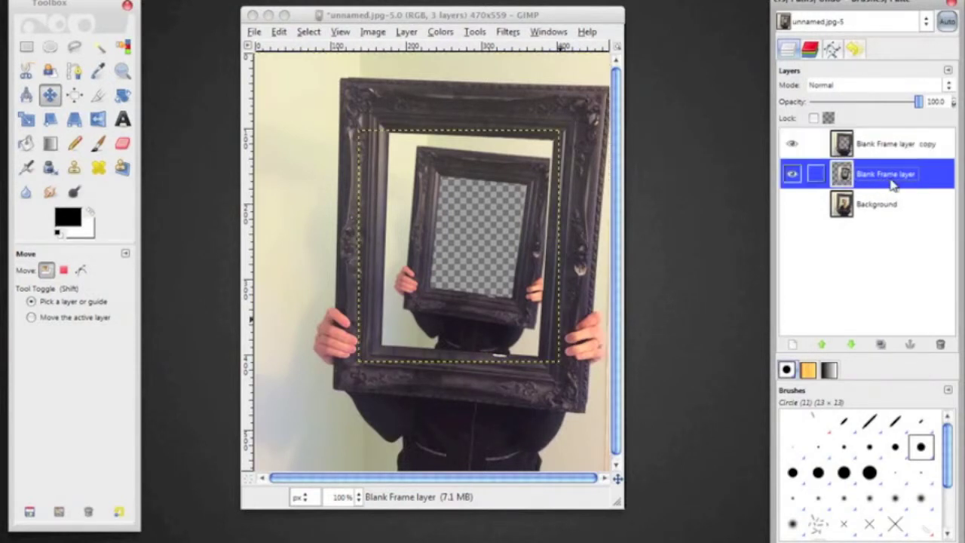
{"action": "left_click", "coordinate": [880, 344]}
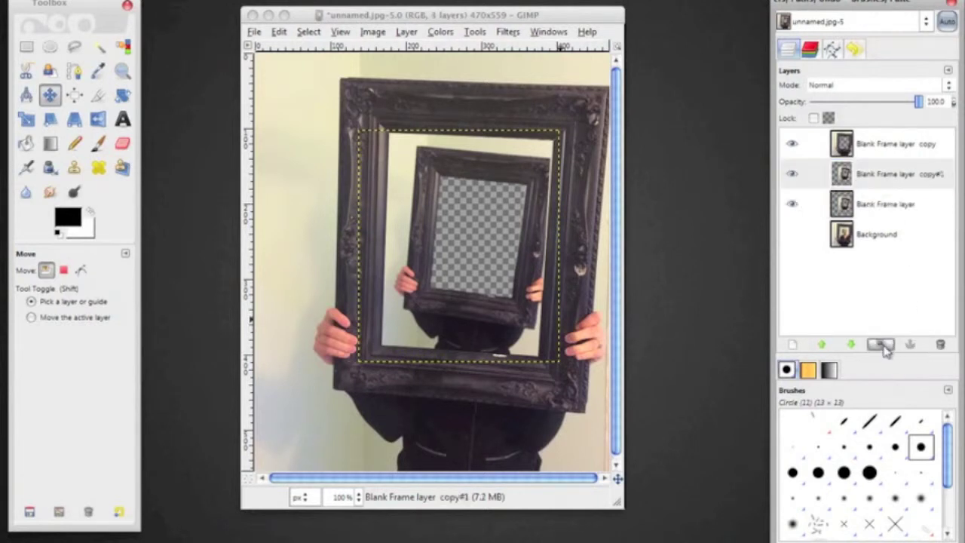
- Scale the Blank Frame layer directly above the Background down proportionally to 148 × 171 pixels
{"action": "left_click", "coordinate": [897, 203]}
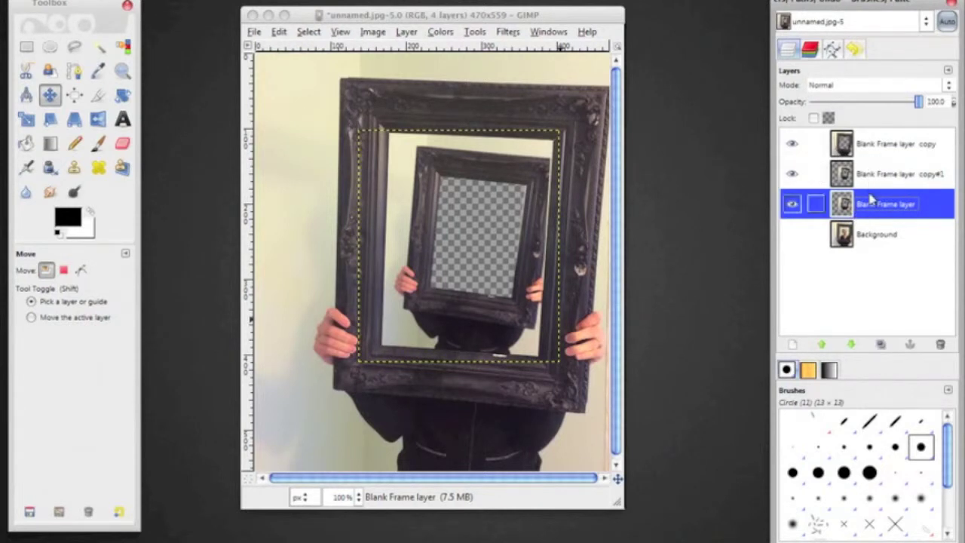
{"action": "mouse_move", "coordinate": [873, 155]}
{"action": "left_mouse_down"}
{"action": "mouse_move", "coordinate": [871, 195]}
{"action": "mouse_move", "coordinate": [879, 138]}
{"action": "left_mouse_up"}
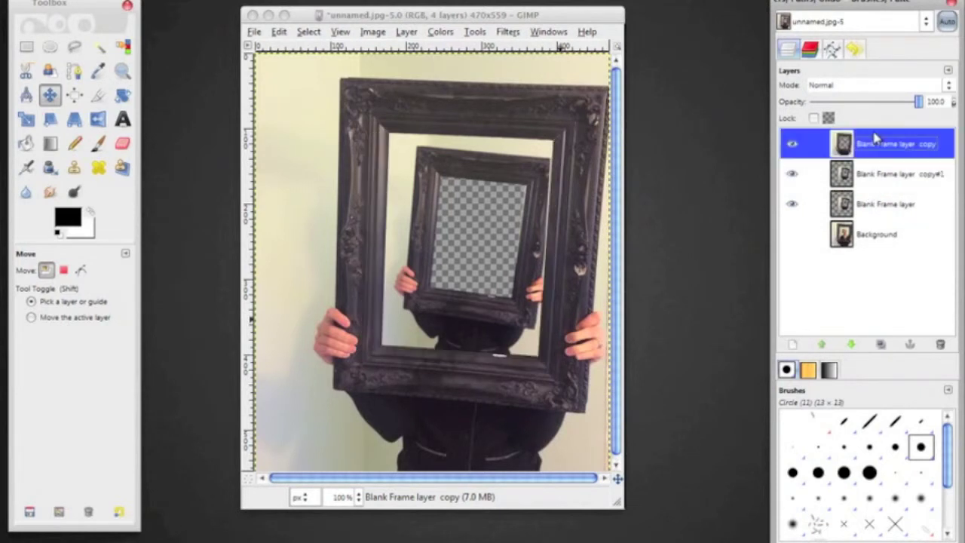
{"action": "left_click", "coordinate": [876, 215]}
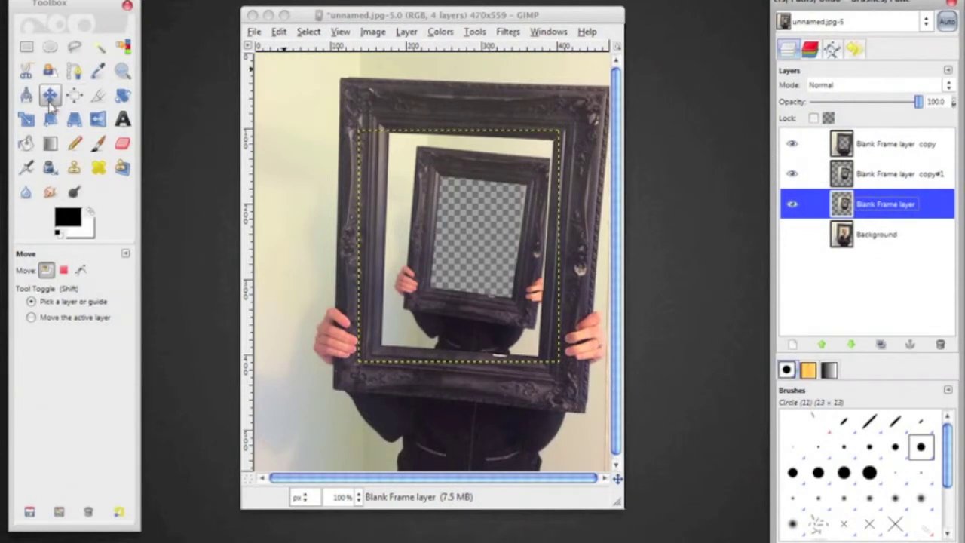
{"action": "left_click", "coordinate": [26, 118]}
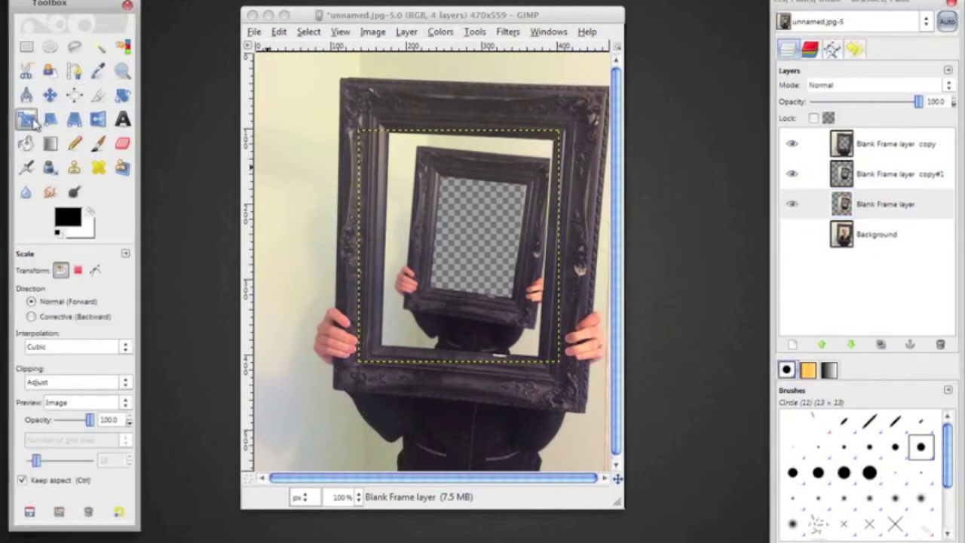
{"action": "left_click", "coordinate": [381, 153]}
{"action": "left_click_drag", "start_coordinate": [382, 154], "coordinate": [448, 238]}
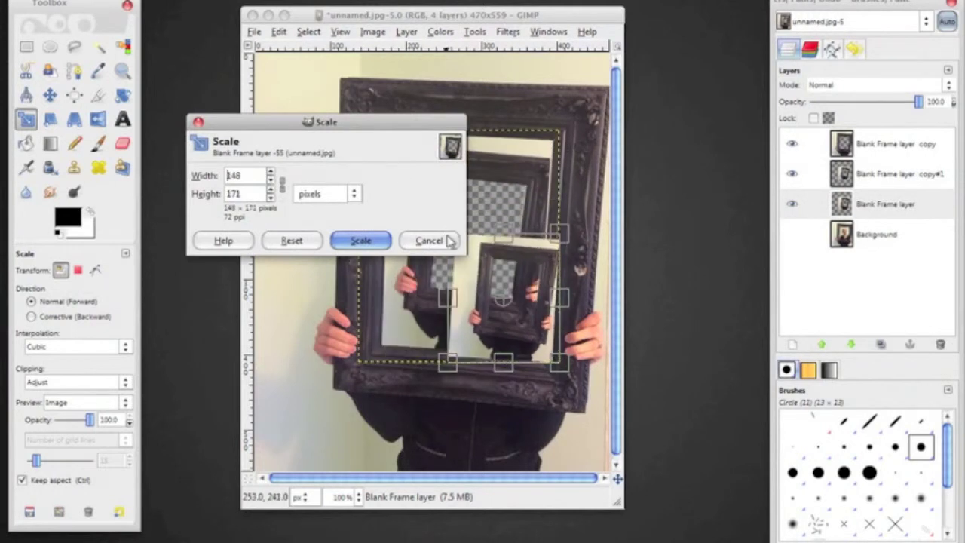
{"action": "left_click", "coordinate": [354, 240]}
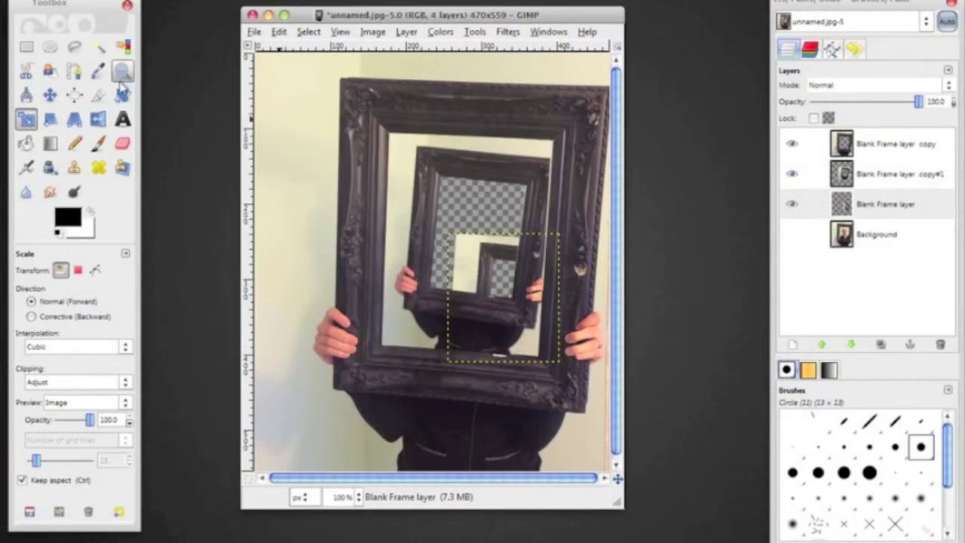
- Move the small Blank Frame layer into the second frame's opening and scale it down further from its upper-left corner
{"action": "left_click", "coordinate": [49, 95]}
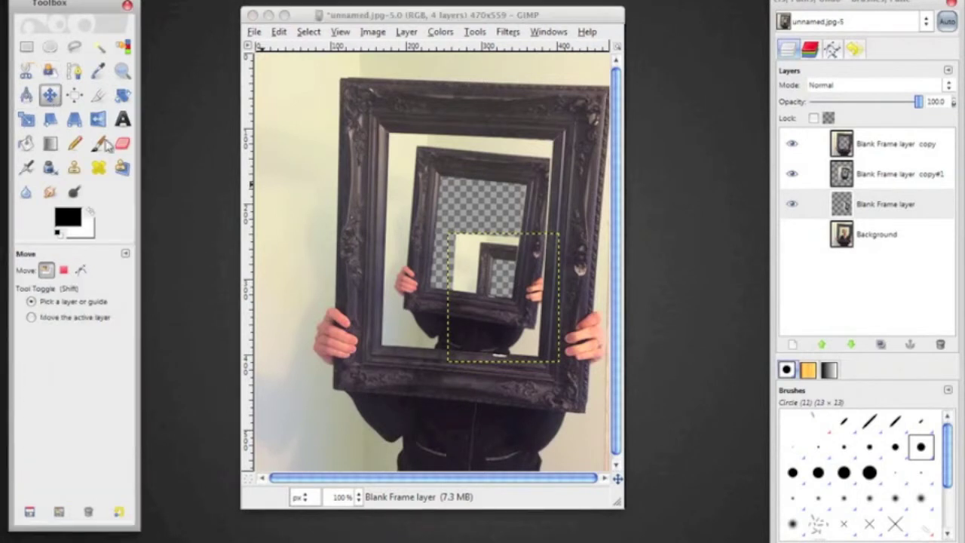
{"action": "left_click_drag", "start_coordinate": [469, 236], "coordinate": [454, 202]}
{"action": "left_click", "coordinate": [26, 119]}
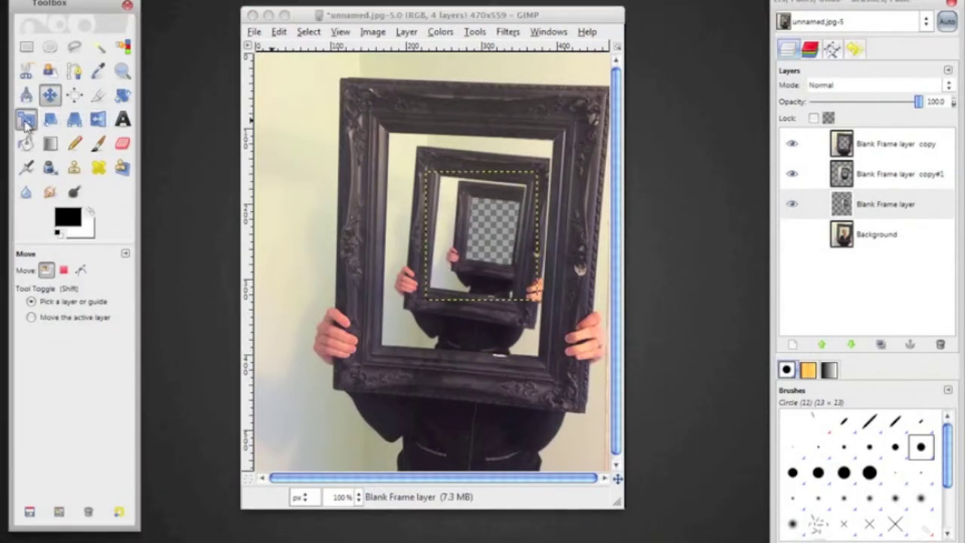
{"action": "left_click_drag", "start_coordinate": [429, 175], "coordinate": [484, 228]}
{"action": "left_click", "coordinate": [382, 241]}
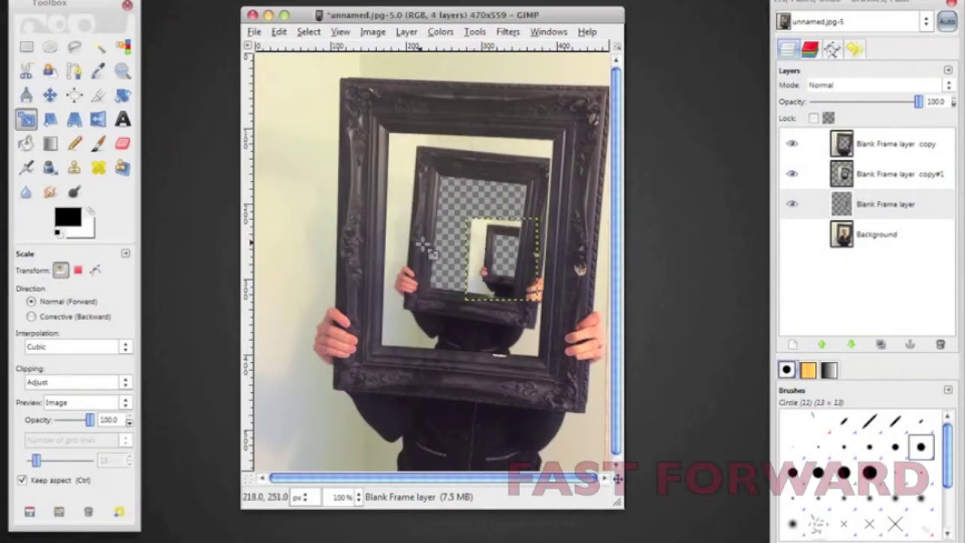
- Reposition the shrunken Blank Frame layer in the second frame's opening and rotate it slightly clockwise to match the tilt
{"action": "left_click", "coordinate": [49, 95]}
{"action": "left_click", "coordinate": [26, 119]}
{"action": "left_click", "coordinate": [483, 226]}
{"action": "left_click", "coordinate": [360, 241]}
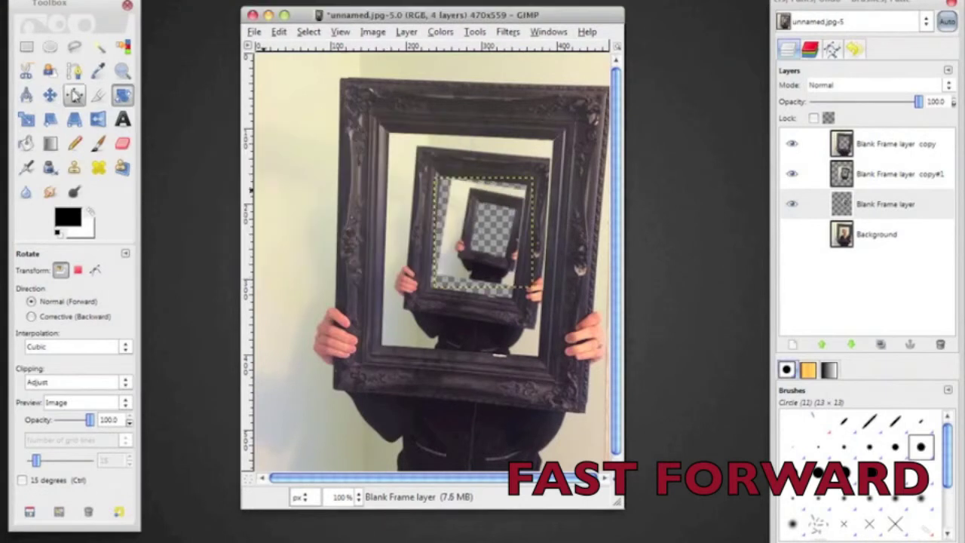
- Enlarge the rotated Blank Frame layer slightly and adjust its position until it fills the second frame's opening
{"action": "left_click", "coordinate": [49, 95]}
{"action": "left_click", "coordinate": [26, 119]}
{"action": "left_click", "coordinate": [541, 304]}
{"action": "left_click", "coordinate": [360, 241]}
{"action": "left_click", "coordinate": [49, 95]}
{"action": "right_click", "coordinate": [502, 286]}
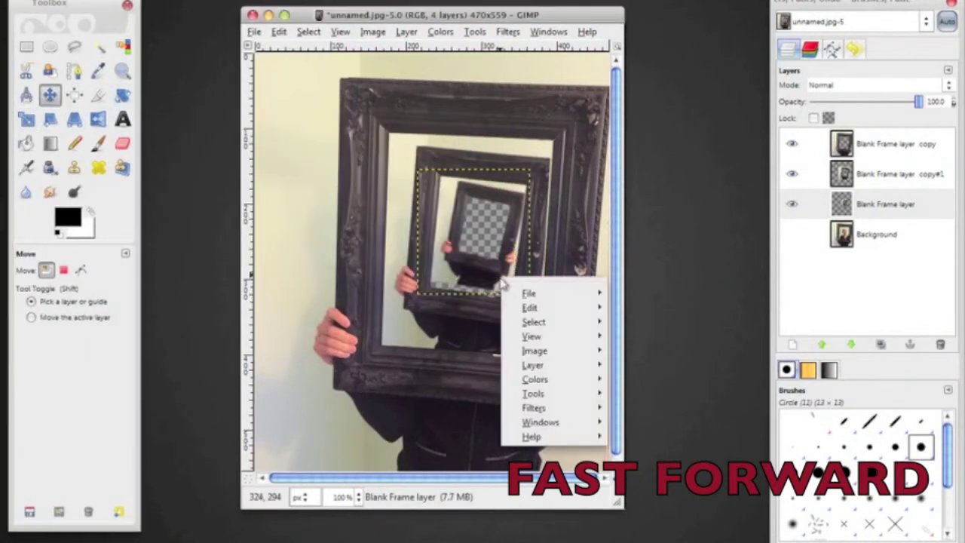
{"action": "left_click_drag", "start_coordinate": [483, 226], "coordinate": [483, 230]}
{"action": "left_click", "coordinate": [26, 119]}
{"action": "left_click_drag", "start_coordinate": [532, 171], "coordinate": [541, 179]}
{"action": "left_click", "coordinate": [361, 241]}
{"action": "left_click", "coordinate": [49, 95]}
{"action": "left_click_drag", "start_coordinate": [483, 226], "coordinate": [485, 230]}
- Duplicate the fitted Blank Frame layer and select the original underneath the new copy
{"action": "left_click", "coordinate": [892, 207]}
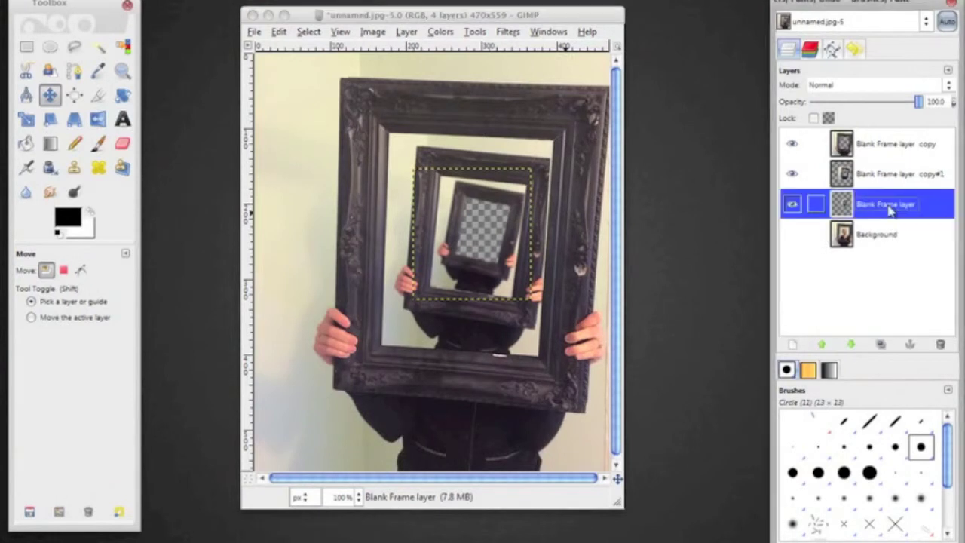
{"action": "left_click", "coordinate": [884, 345]}
{"action": "left_click", "coordinate": [890, 236]}
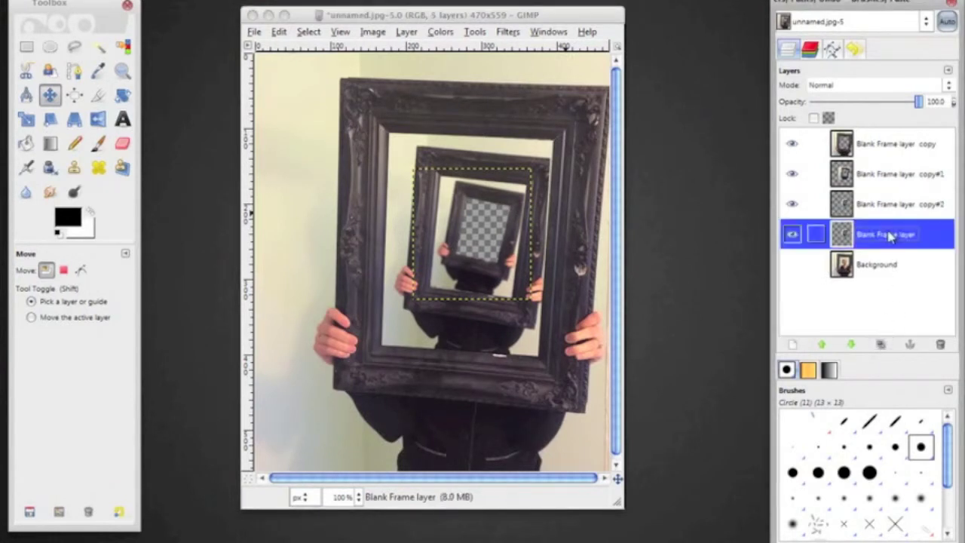
- Scale the Blank Frame layer down proportionally to 82 × 91 pixels and move it into the third frame's opening
{"action": "left_click", "coordinate": [27, 120]}
{"action": "left_click_drag", "start_coordinate": [424, 187], "coordinate": [476, 238]}
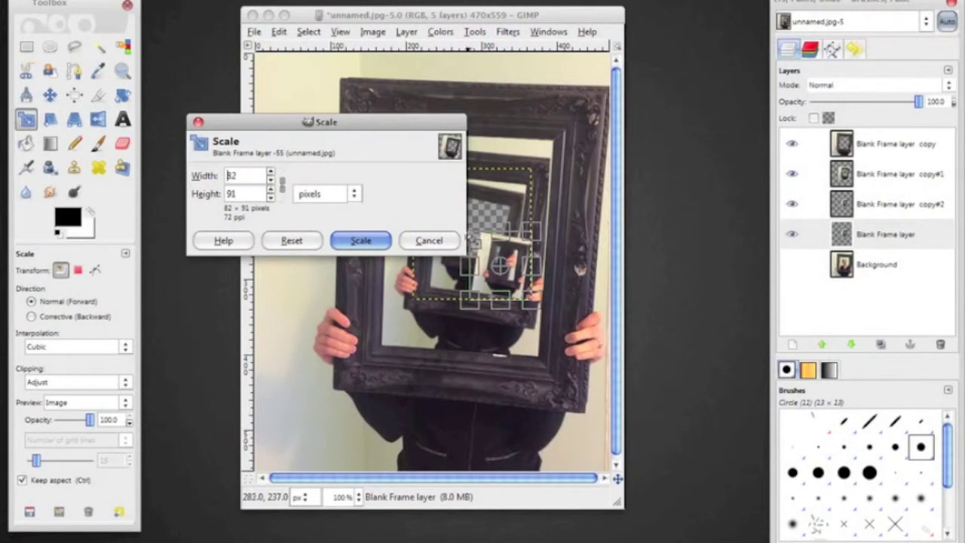
{"action": "left_click", "coordinate": [368, 242]}
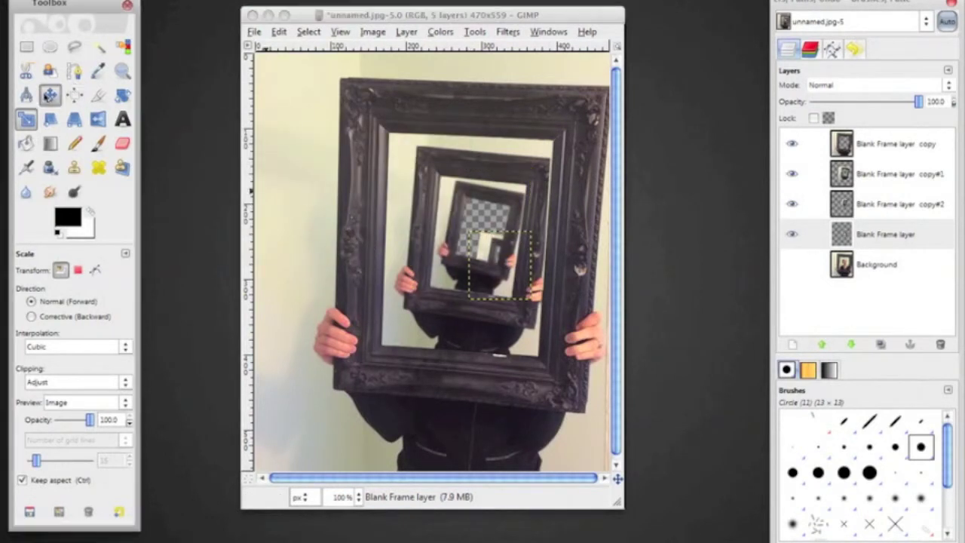
{"action": "left_click", "coordinate": [50, 95]}
{"action": "left_click_drag", "start_coordinate": [484, 248], "coordinate": [461, 213]}
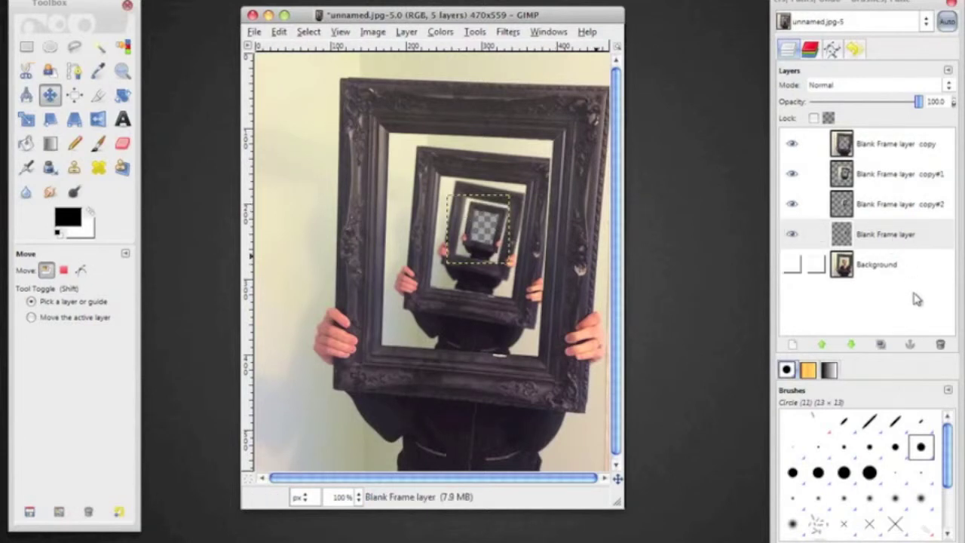
- Duplicate the 82 × 91 pixel Blank Frame layer and select the original below the copy for the innermost opening
{"action": "left_click", "coordinate": [883, 346]}
{"action": "left_click", "coordinate": [912, 265]}
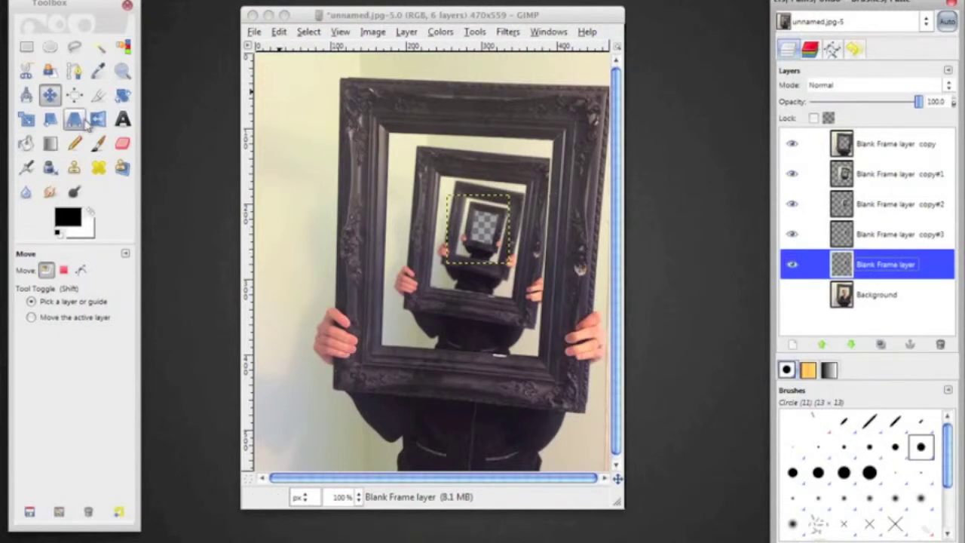
{"action": "left_click", "coordinate": [122, 71]}
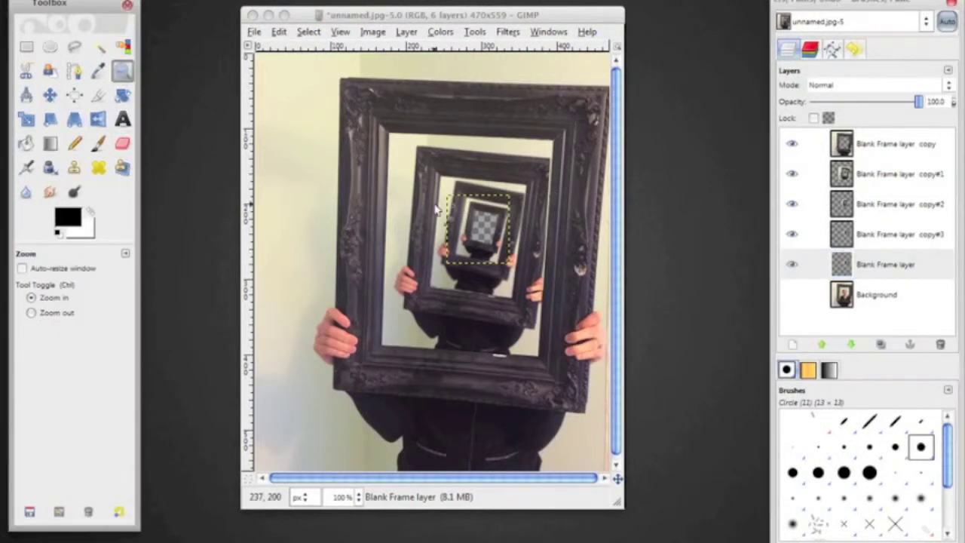
{"action": "left_click_drag", "start_coordinate": [448, 188], "coordinate": [537, 296]}
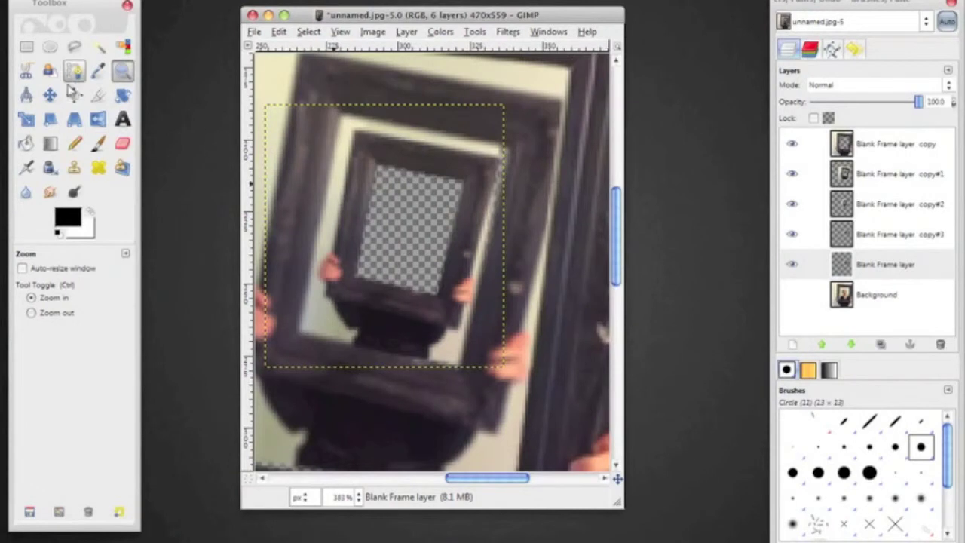
- Scale the Blank Frame layer down proportionally to 50 × 54 pixels and move it into the innermost frame's opening
{"action": "left_click", "coordinate": [27, 121]}
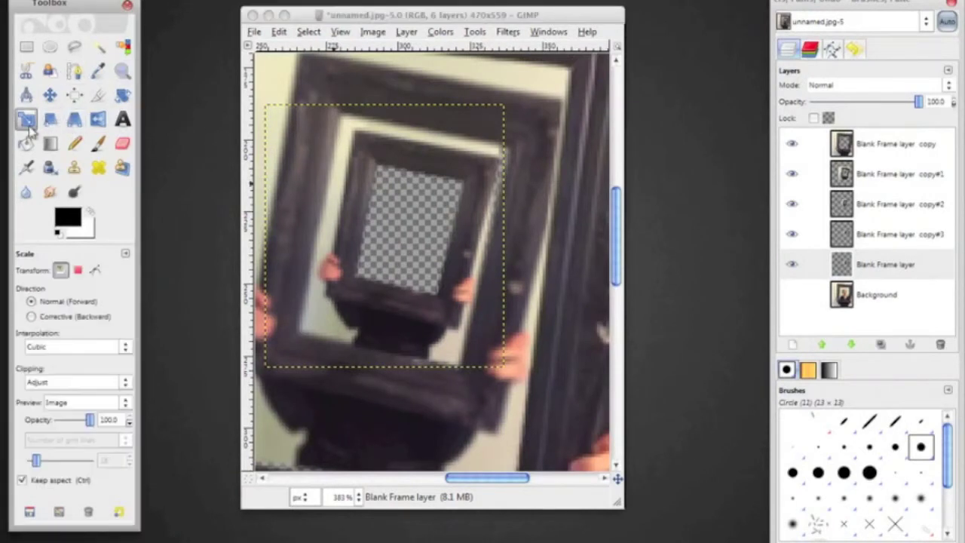
{"action": "left_click", "coordinate": [277, 113]}
{"action": "left_click_drag", "start_coordinate": [278, 113], "coordinate": [365, 220]}
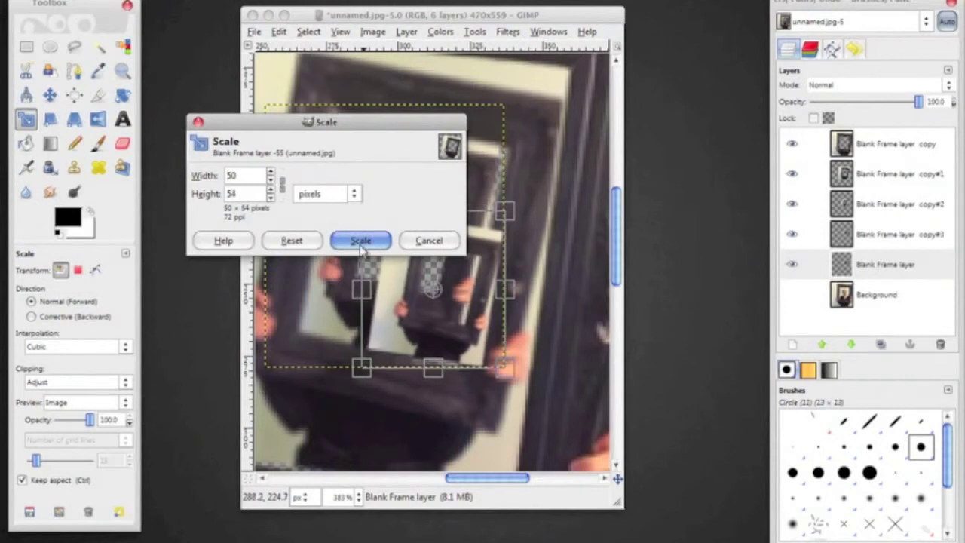
{"action": "left_click", "coordinate": [361, 248]}
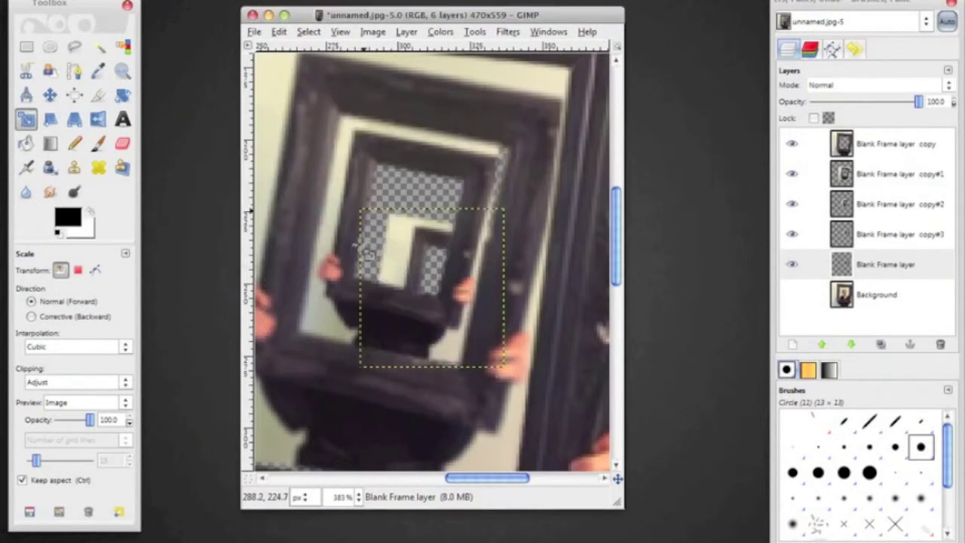
{"action": "left_click", "coordinate": [50, 97]}
{"action": "left_click_drag", "start_coordinate": [410, 241], "coordinate": [371, 189]}
- Shrink the Blank Frame layer further to 42 × 46 pixels and reposition it to fill the innermost opening
{"action": "left_click", "coordinate": [26, 119]}
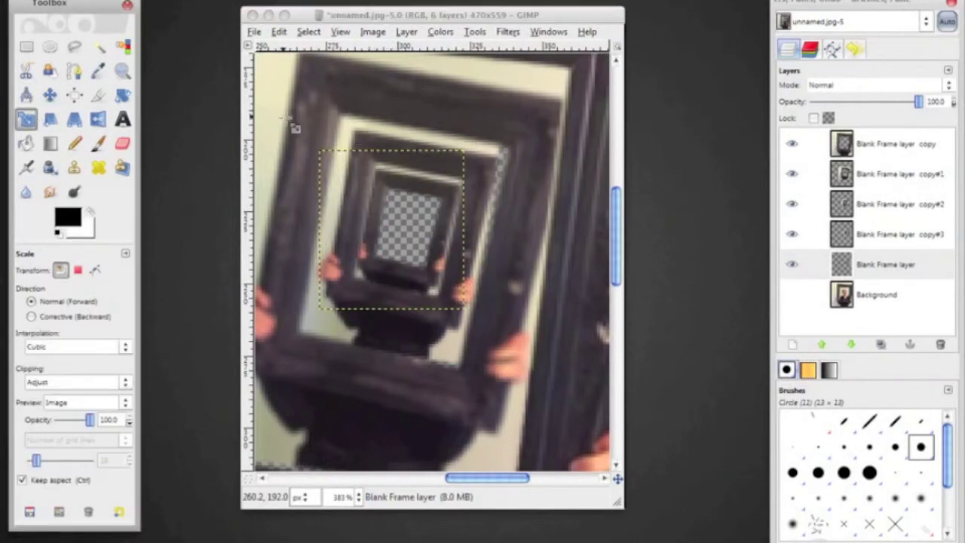
{"action": "left_click_drag", "start_coordinate": [321, 155], "coordinate": [352, 196]}
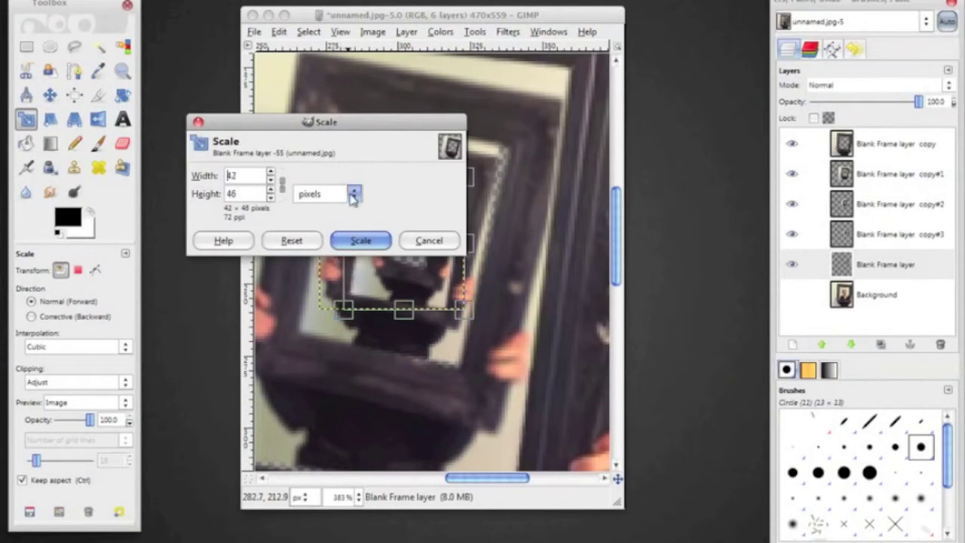
{"action": "left_click", "coordinate": [360, 241]}
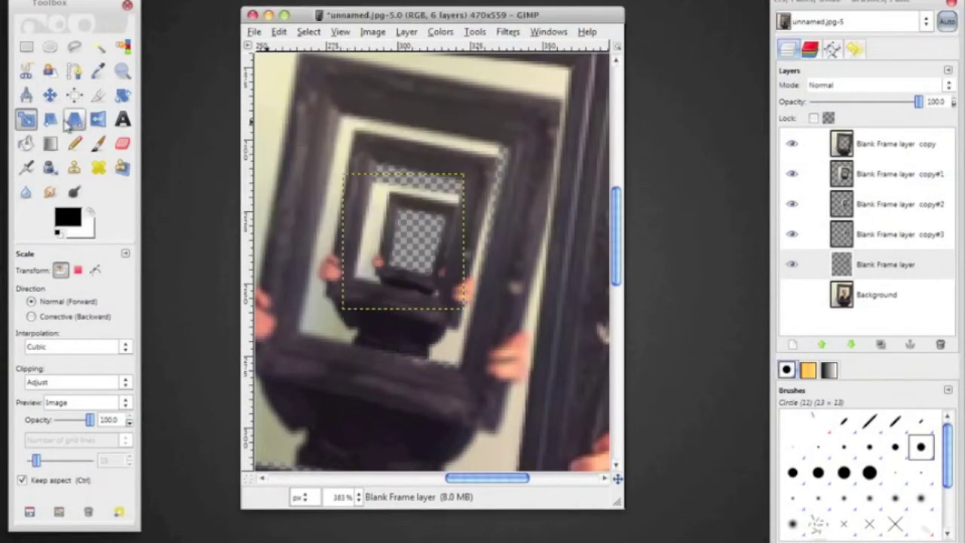
{"action": "left_click", "coordinate": [50, 94]}
{"action": "left_click_drag", "start_coordinate": [392, 233], "coordinate": [391, 216]}
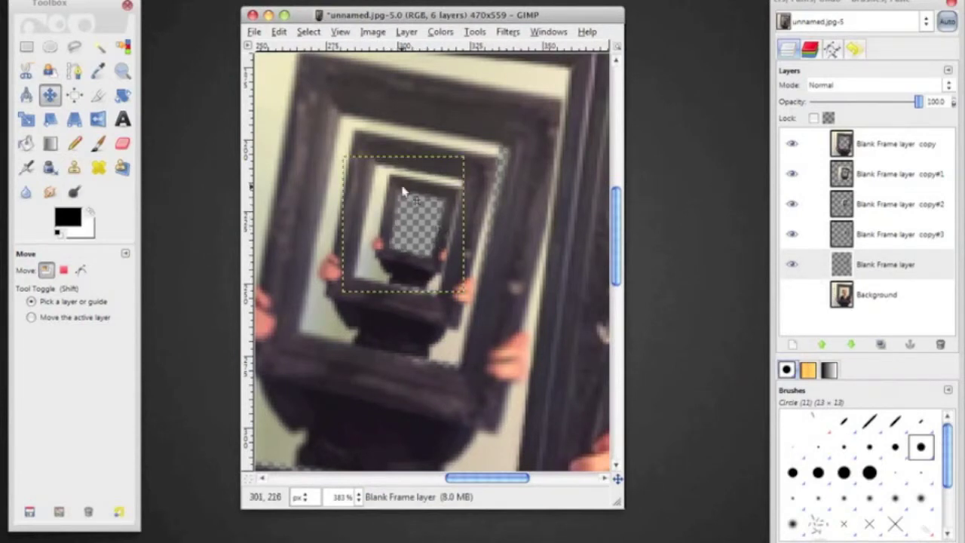
- Make the Background layer visible and hide all five Blank Frame layers above it
{"action": "left_click", "coordinate": [123, 71]}
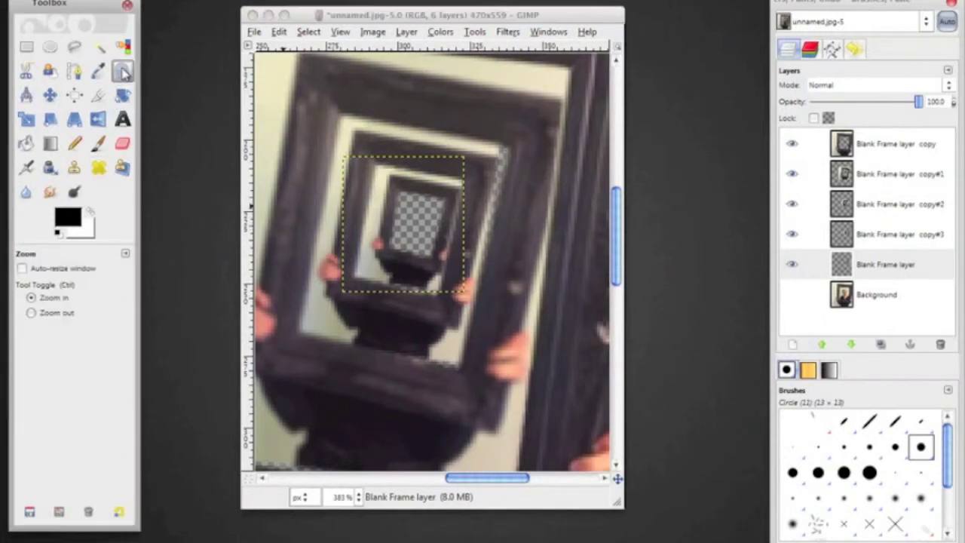
{"action": "left_click_drag", "start_coordinate": [403, 202], "coordinate": [466, 282]}
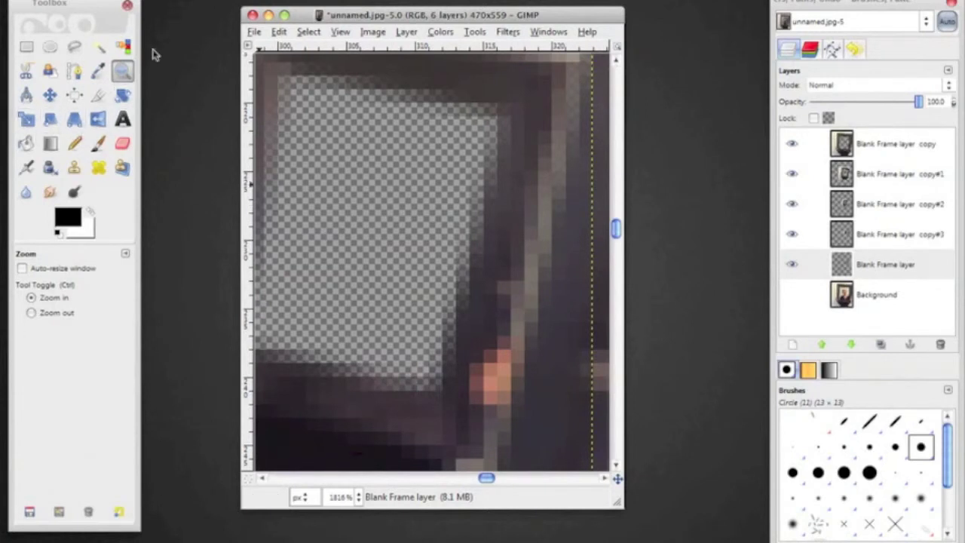
{"action": "left_click", "coordinate": [341, 32]}
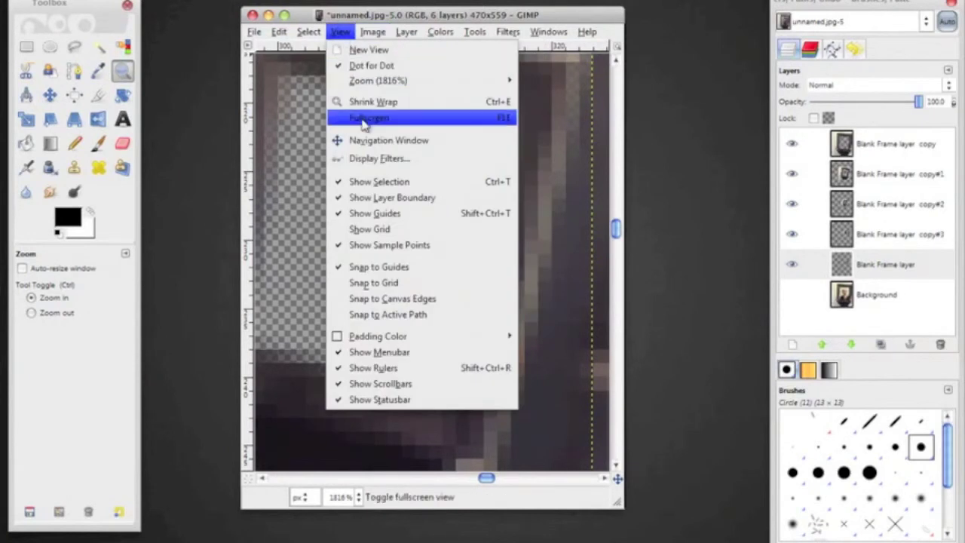
{"action": "mouse_move", "coordinate": [414, 84]}
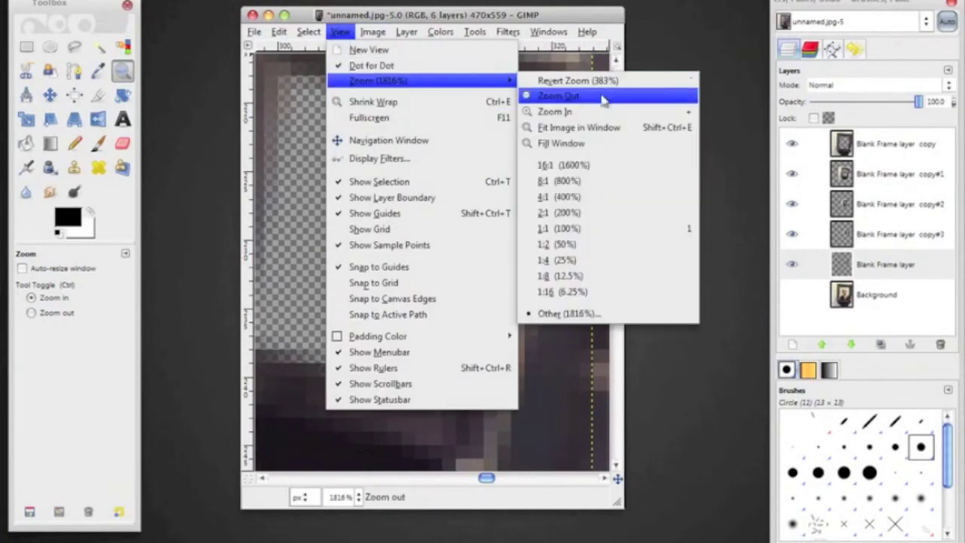
{"action": "left_click", "coordinate": [598, 128]}
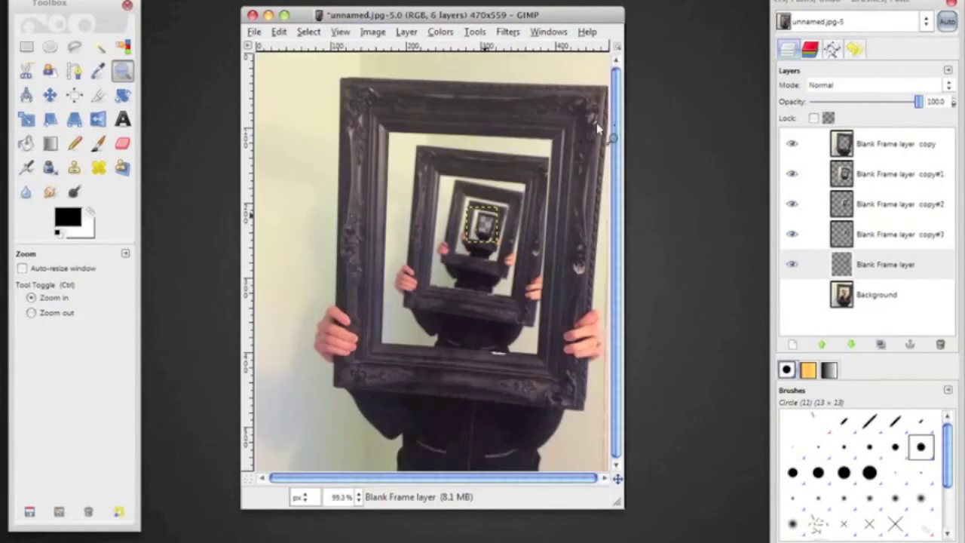
{"action": "left_click", "coordinate": [883, 298]}
{"action": "left_click", "coordinate": [793, 296]}
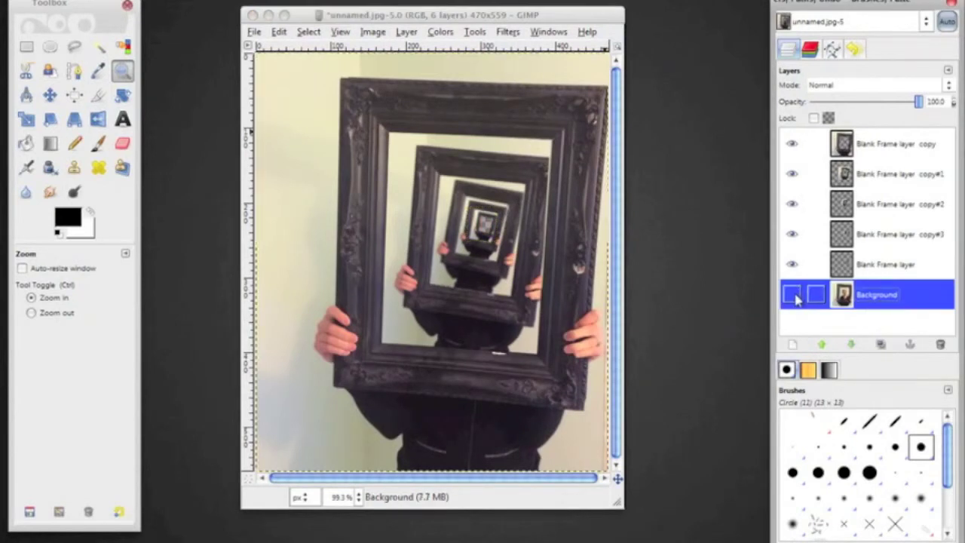
{"action": "left_click", "coordinate": [793, 295]}
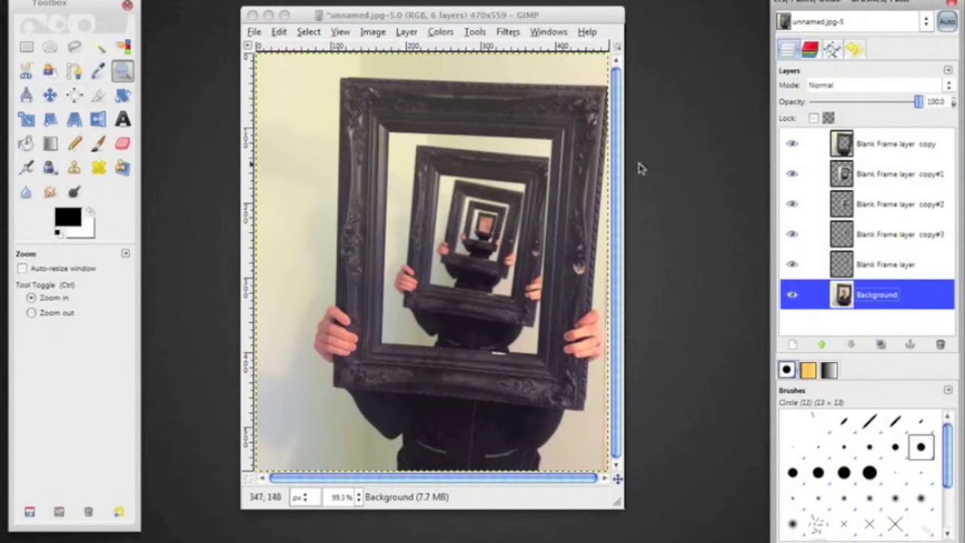
{"action": "left_click_drag", "start_coordinate": [801, 264], "coordinate": [794, 147]}
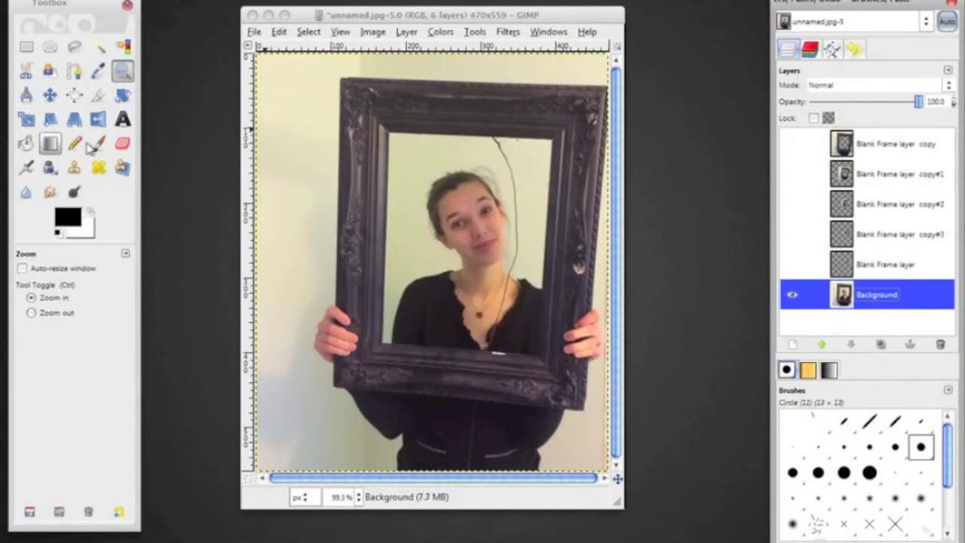
- Scale the Background layer down proportionally to 34 × 40 pixels and move it to where the innermost frame's opening lies
{"action": "left_click", "coordinate": [28, 122]}
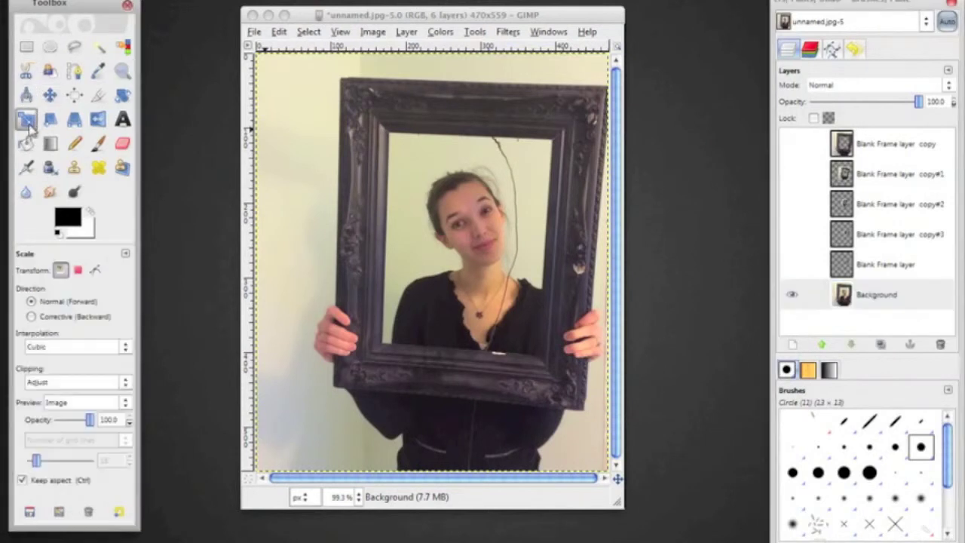
{"action": "left_click_drag", "start_coordinate": [264, 66], "coordinate": [582, 441]}
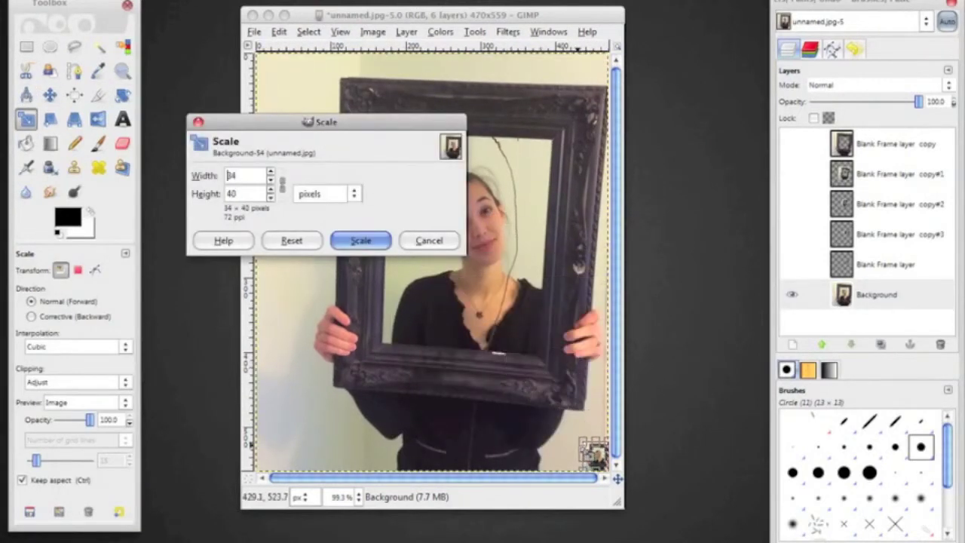
{"action": "left_click", "coordinate": [372, 249]}
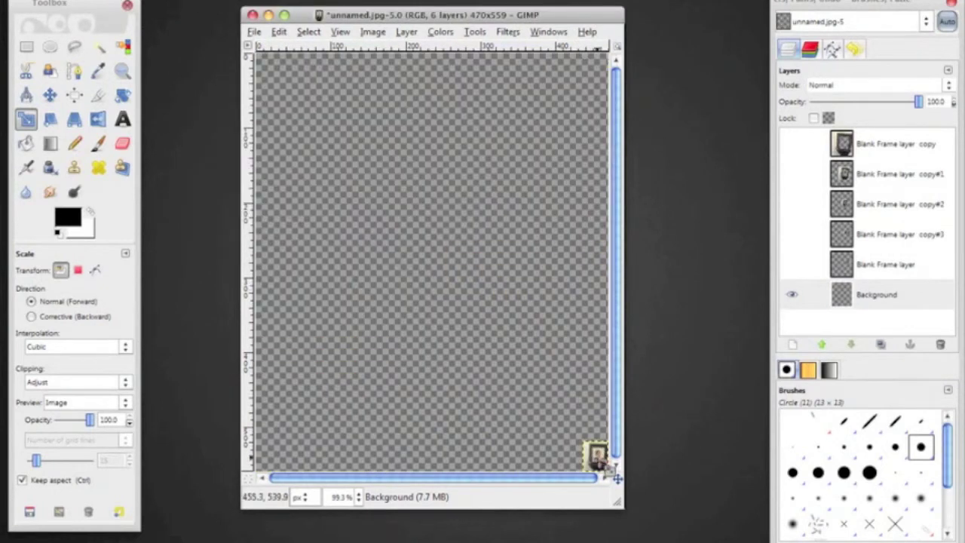
{"action": "left_click", "coordinate": [51, 95]}
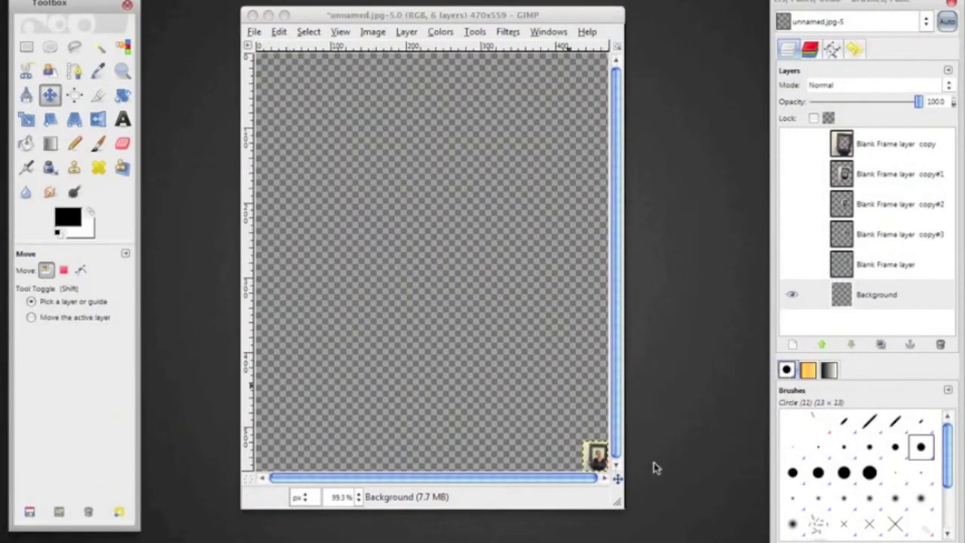
{"action": "left_click_drag", "start_coordinate": [598, 457], "coordinate": [485, 225]}
- Show all five Blank Frame layers again above the shrunken Background photo and inspect the innermost frame
{"action": "left_click", "coordinate": [795, 269]}
{"action": "left_click", "coordinate": [792, 233]}
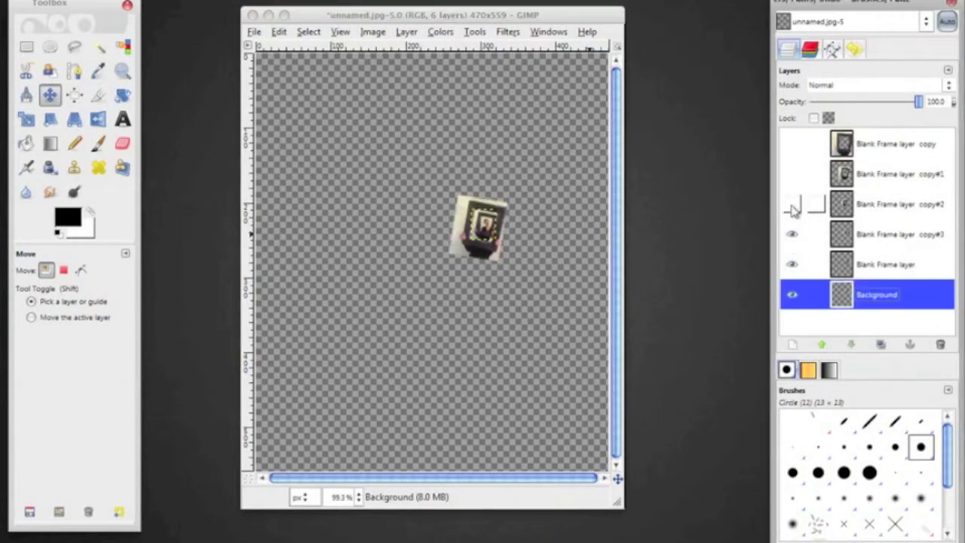
{"action": "left_click", "coordinate": [792, 204]}
{"action": "left_click", "coordinate": [791, 173]}
{"action": "left_click", "coordinate": [792, 143]}
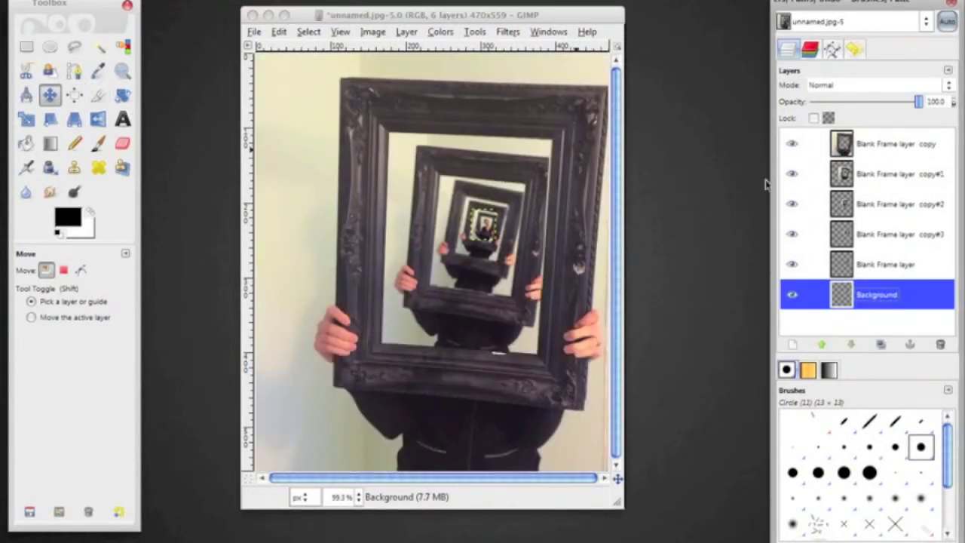
{"action": "left_click", "coordinate": [899, 145]}
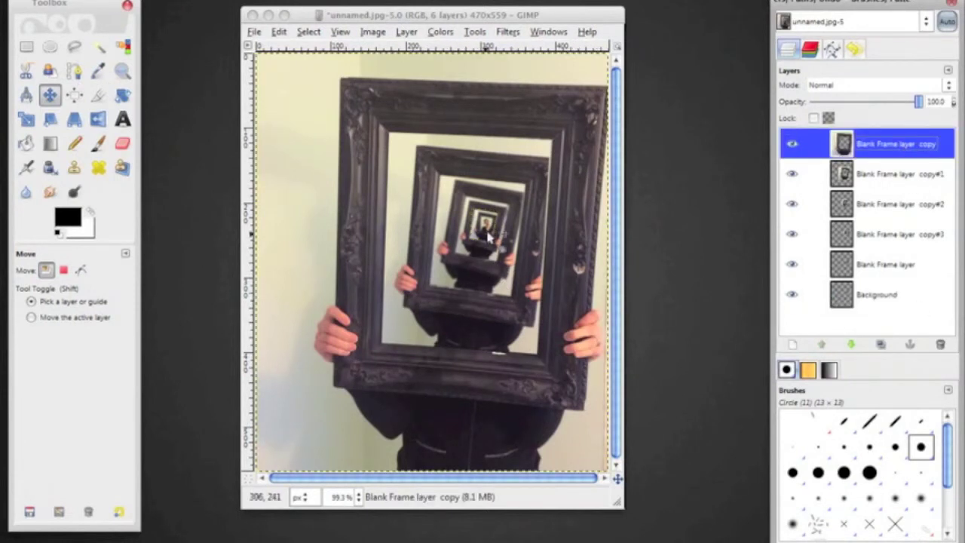
{"action": "left_click", "coordinate": [123, 74]}
{"action": "left_click_drag", "start_coordinate": [458, 208], "coordinate": [505, 259]}
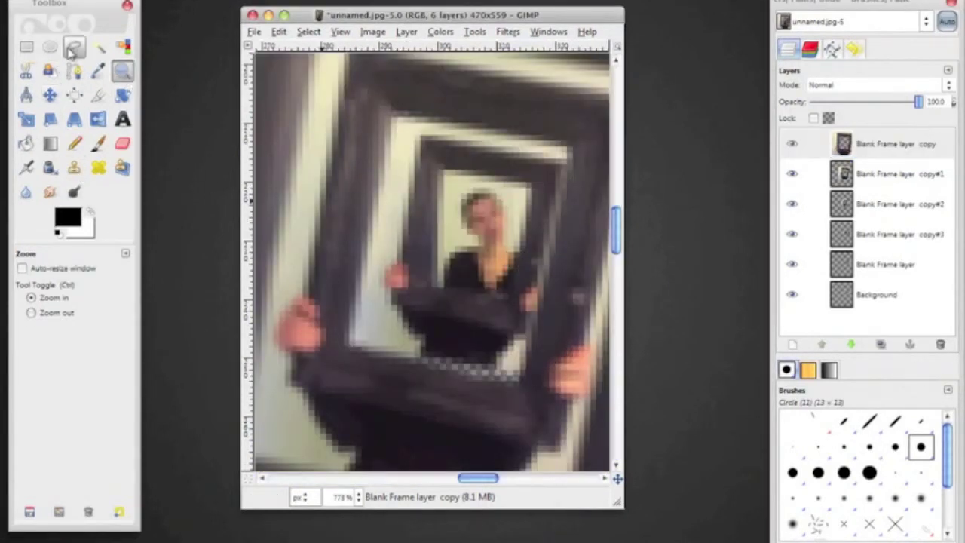
{"action": "left_click", "coordinate": [25, 119]}
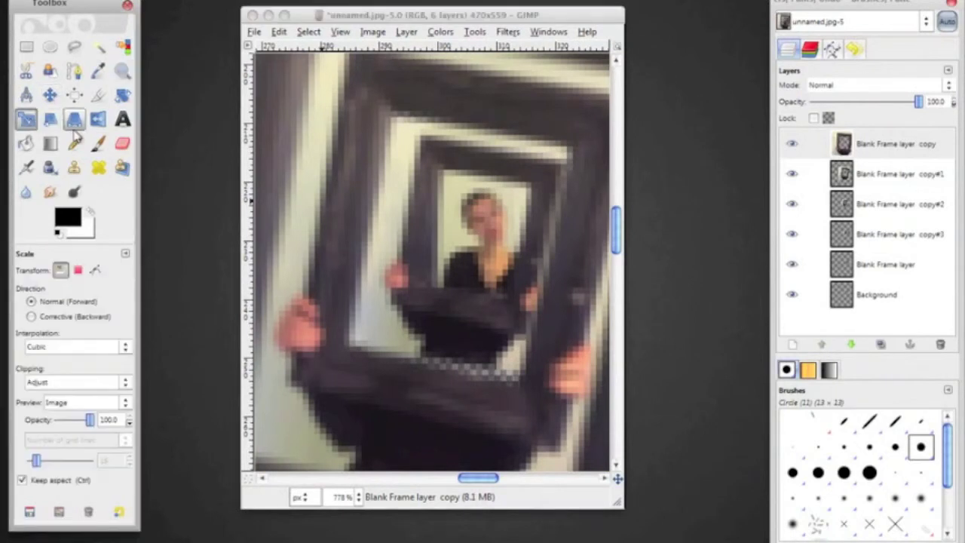
{"action": "left_click", "coordinate": [120, 95]}
{"action": "left_click", "coordinate": [459, 215]}
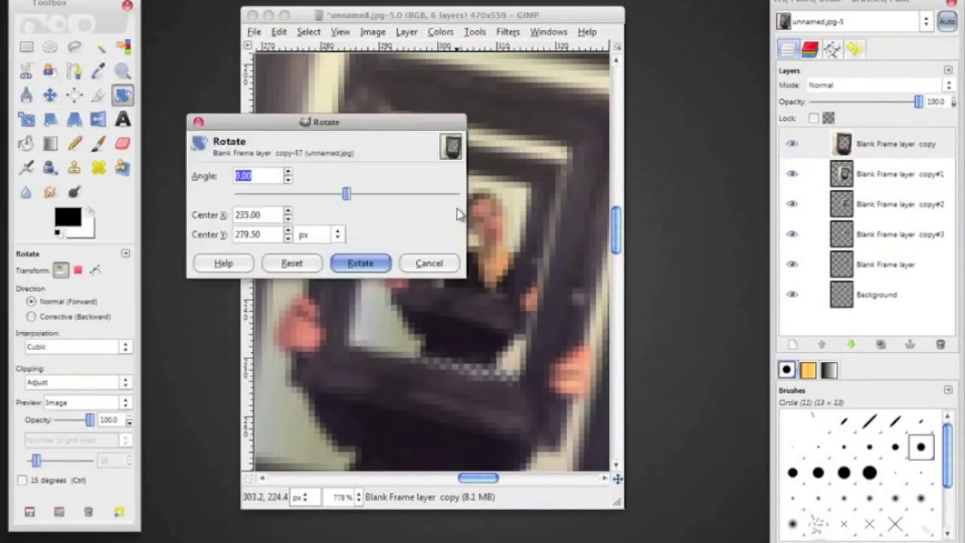
{"action": "left_click", "coordinate": [427, 264]}
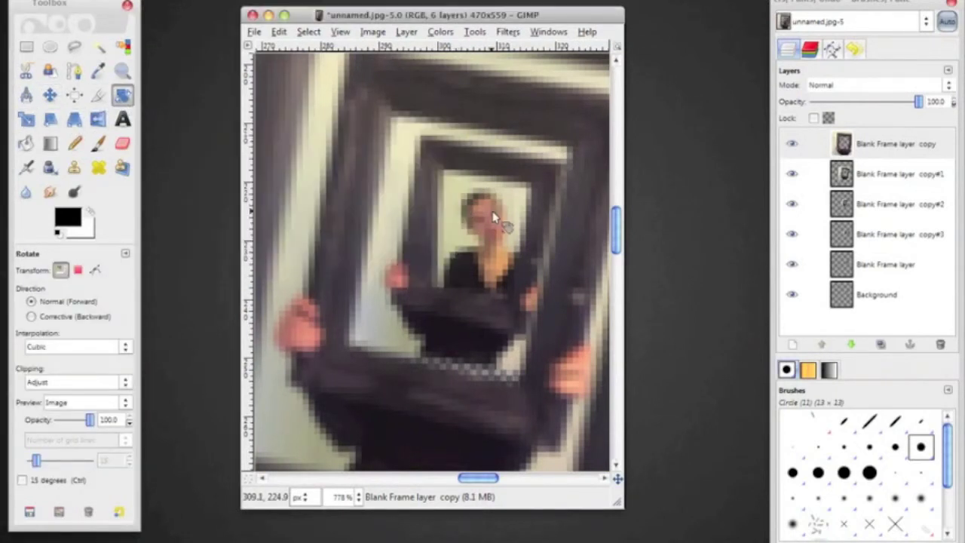
{"action": "left_click", "coordinate": [528, 286]}
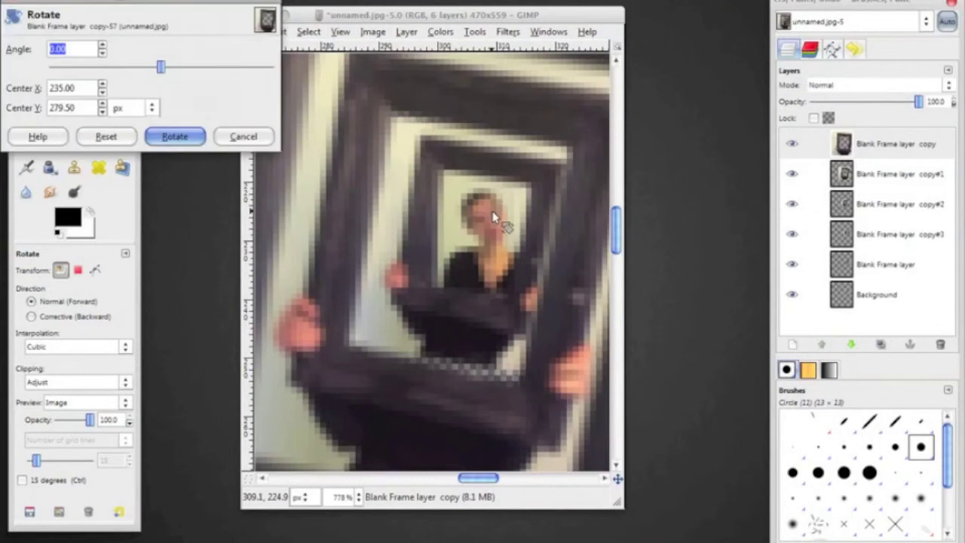
- Rotate the Background layer clockwise by 14.13 degrees to match the tilt of the surrounding frames
{"action": "left_click", "coordinate": [868, 299]}
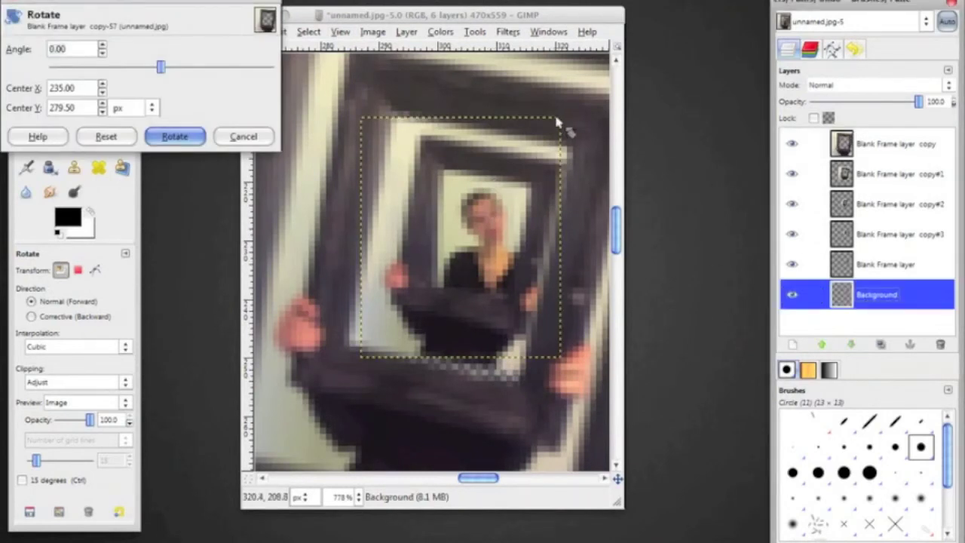
{"action": "left_click_drag", "start_coordinate": [563, 116], "coordinate": [587, 149]}
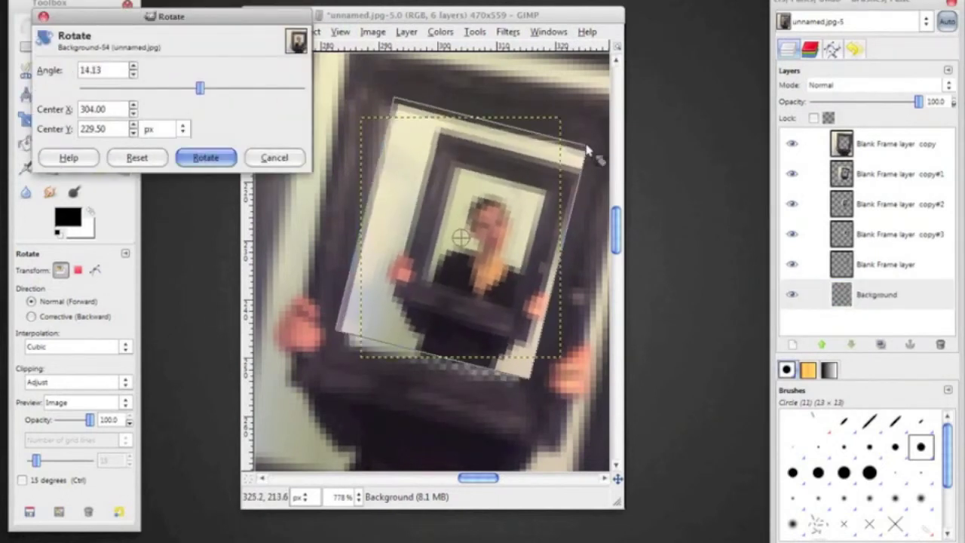
{"action": "left_click", "coordinate": [204, 158]}
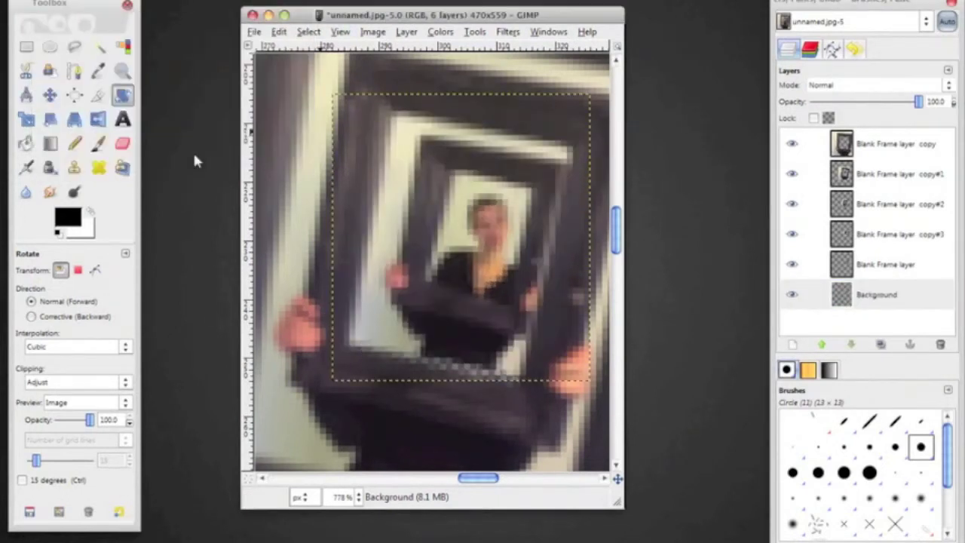
- Move the innermost Blank Frame layer about 2 pixels left and 2 pixels down to cover the transparent gap below it
{"action": "left_click", "coordinate": [49, 94]}
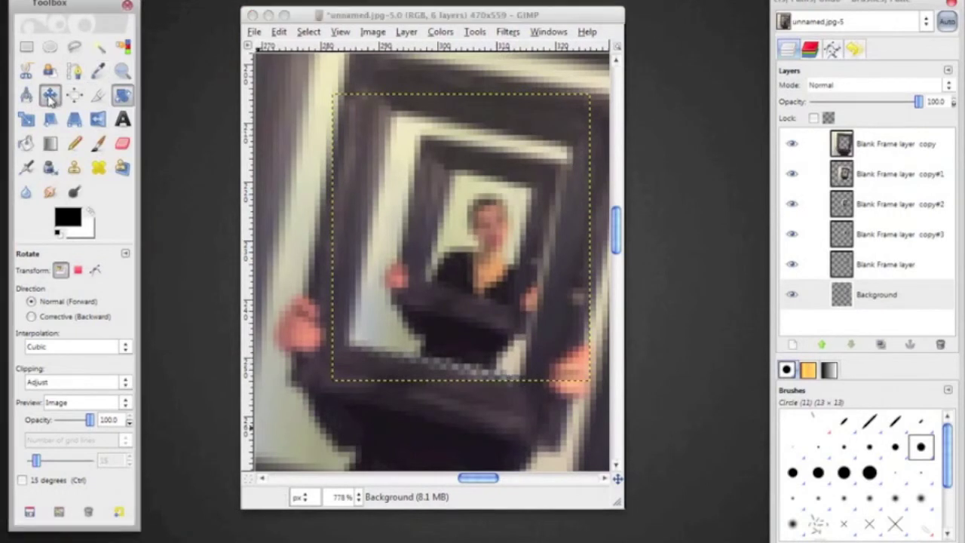
{"action": "mouse_move", "coordinate": [456, 297]}
{"action": "left_mouse_down"}
{"action": "mouse_move", "coordinate": [453, 317]}
{"action": "mouse_move", "coordinate": [447, 309]}
{"action": "left_mouse_up"}
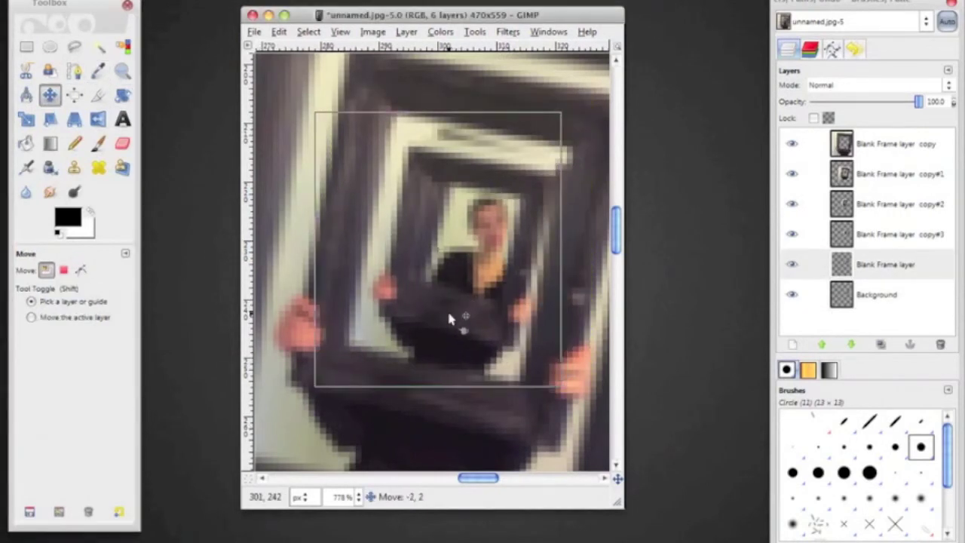
{"action": "left_click", "coordinate": [447, 309]}
{"action": "left_click", "coordinate": [27, 49]}
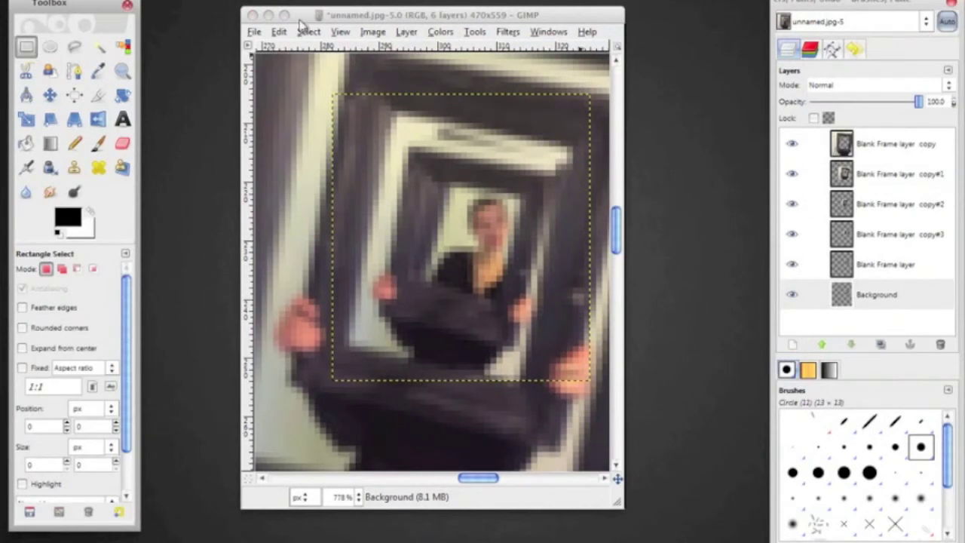
{"action": "left_click", "coordinate": [341, 32]}
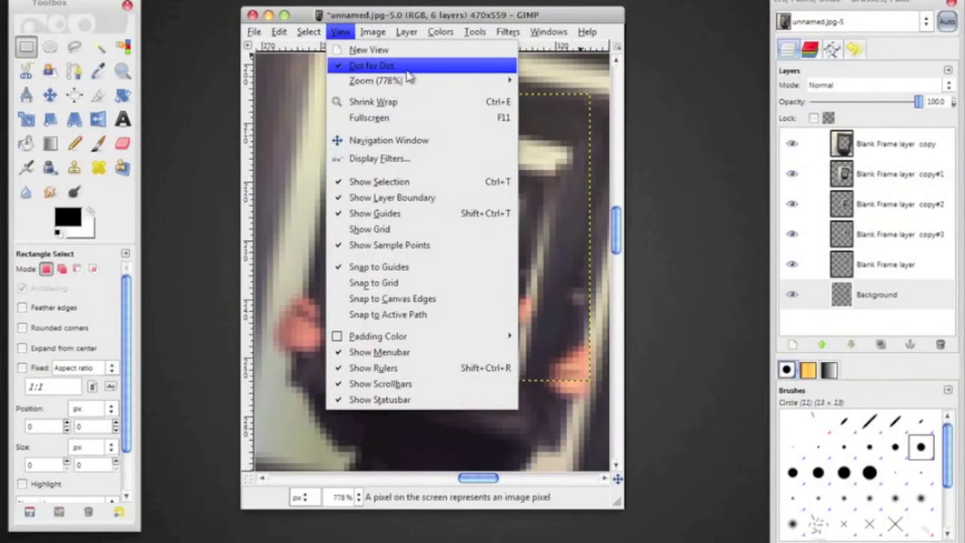
{"action": "mouse_move", "coordinate": [411, 80]}
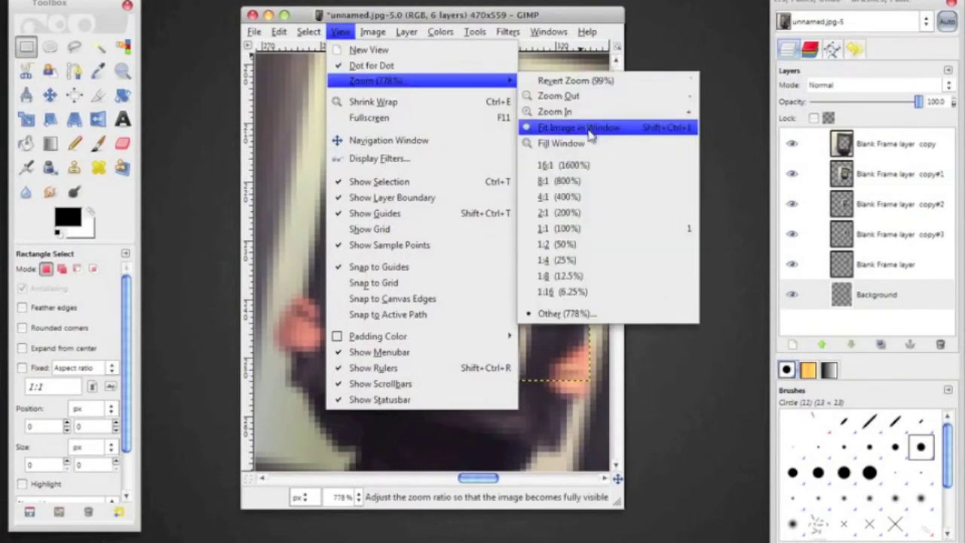
{"action": "left_click", "coordinate": [587, 128]}
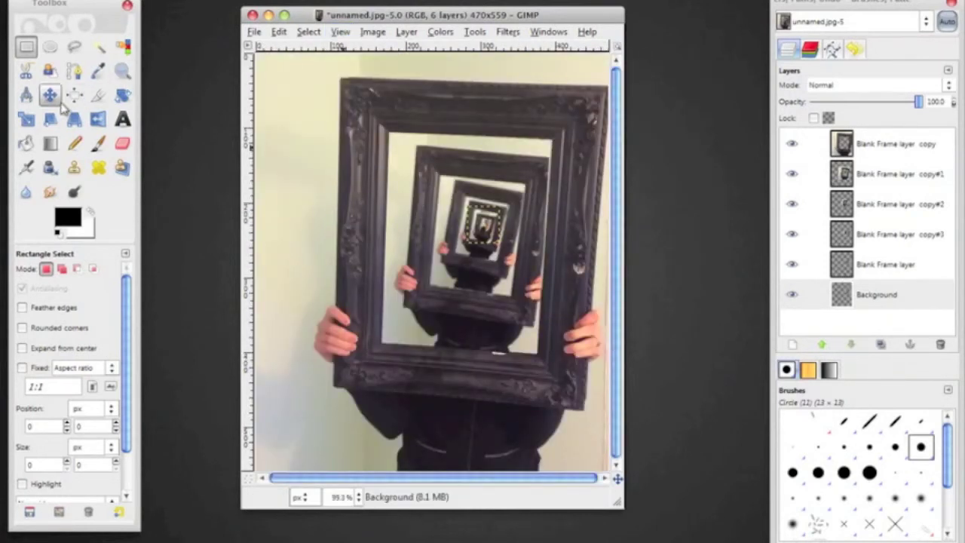
- Review the layer stack from Background up to the top Blank Frame copy, briefly toggling the visibility of Blank Frame layers
{"action": "left_click", "coordinate": [894, 147]}
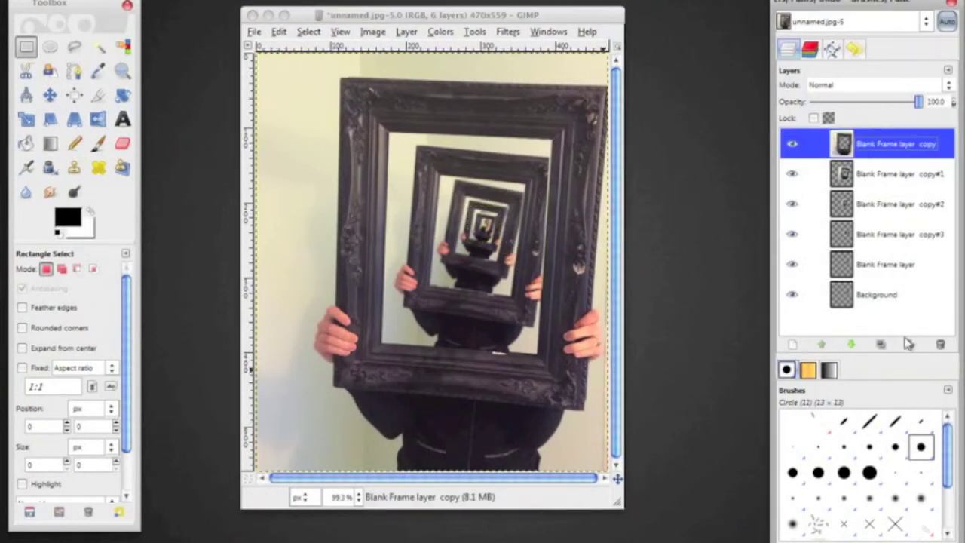
{"action": "left_click", "coordinate": [922, 295]}
{"action": "left_click", "coordinate": [898, 260]}
{"action": "left_click", "coordinate": [897, 235]}
{"action": "left_click", "coordinate": [896, 205]}
{"action": "left_click", "coordinate": [895, 177]}
{"action": "left_click", "coordinate": [893, 151]}
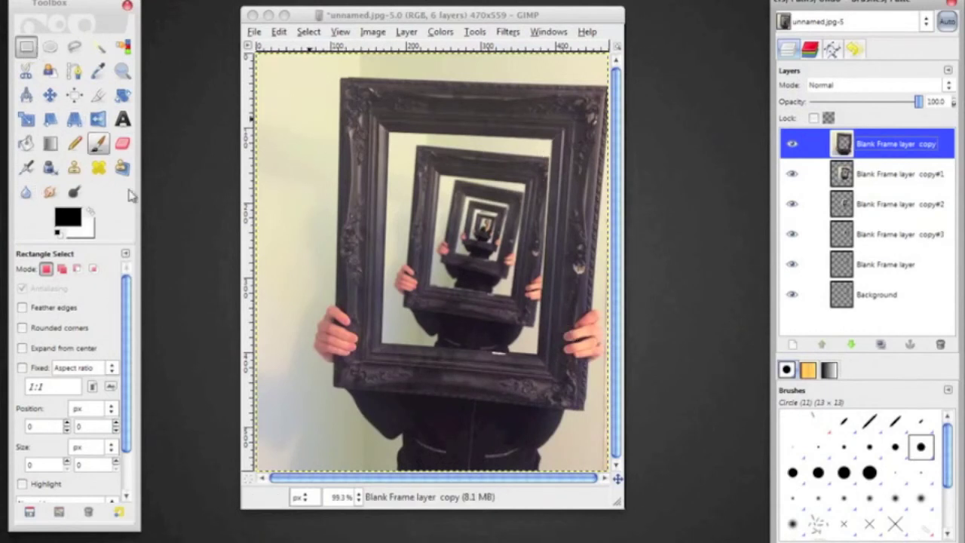
{"action": "left_click", "coordinate": [792, 264]}
{"action": "left_click", "coordinate": [792, 264]}
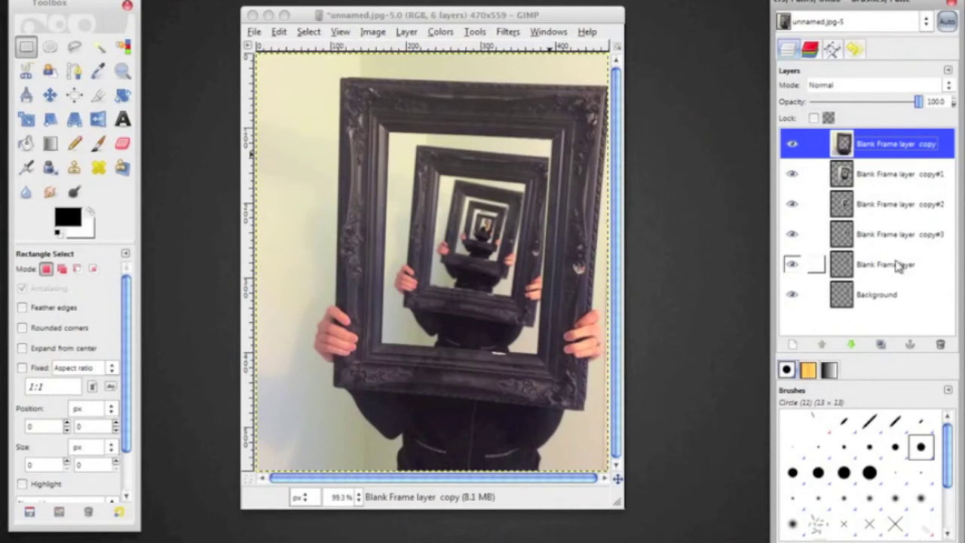
{"action": "left_click", "coordinate": [792, 203]}
{"action": "left_click", "coordinate": [903, 159]}
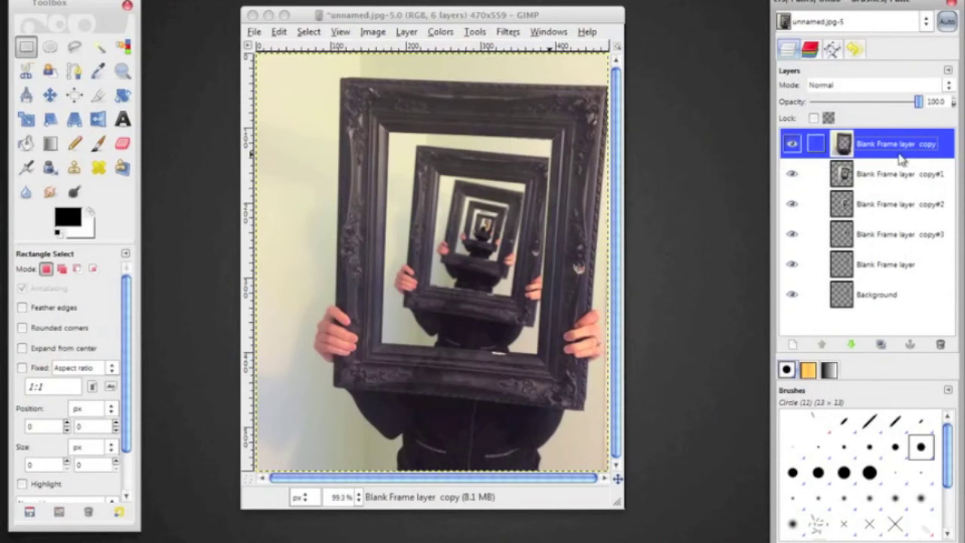